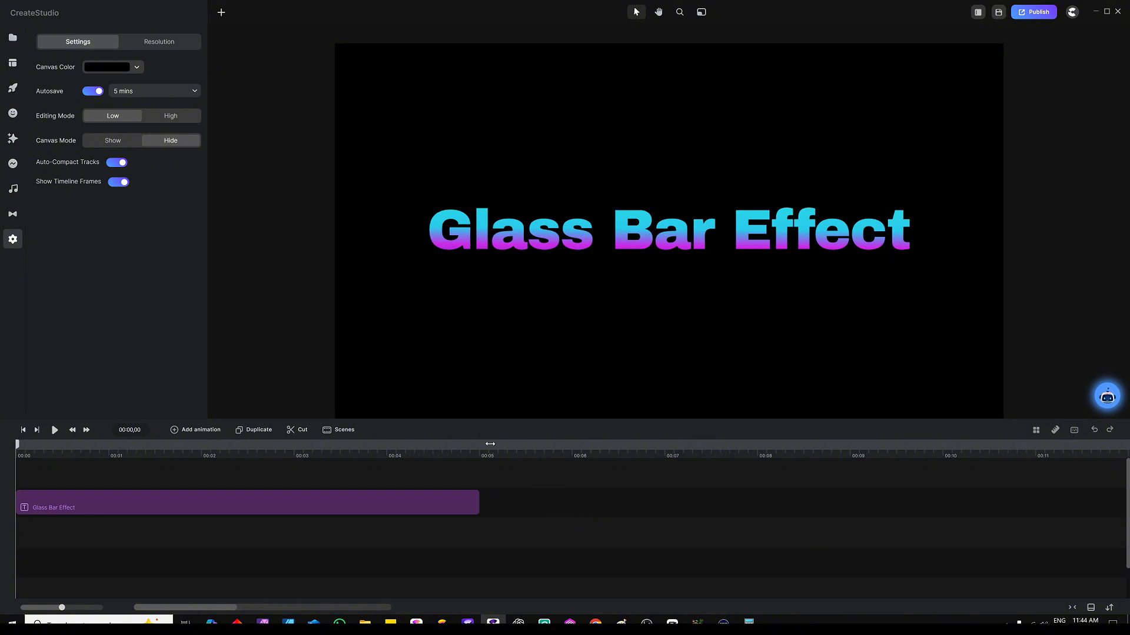
- Import the Pexels stock photo of the man with glasses seated on a yellow sofa from the People images into the project media
click(13, 38)
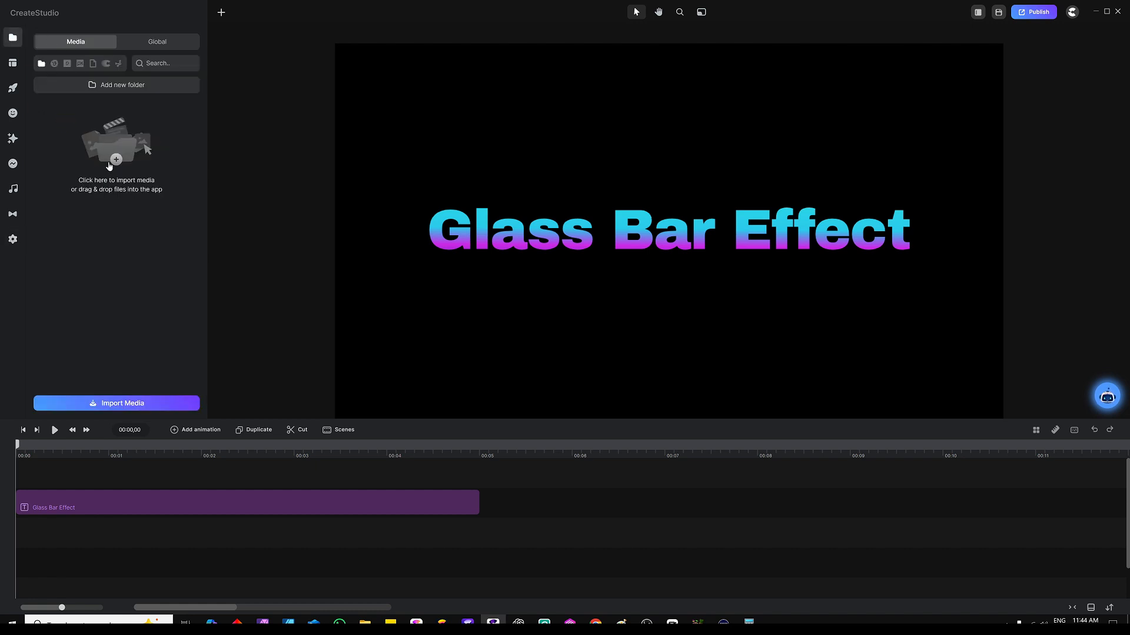
click(67, 65)
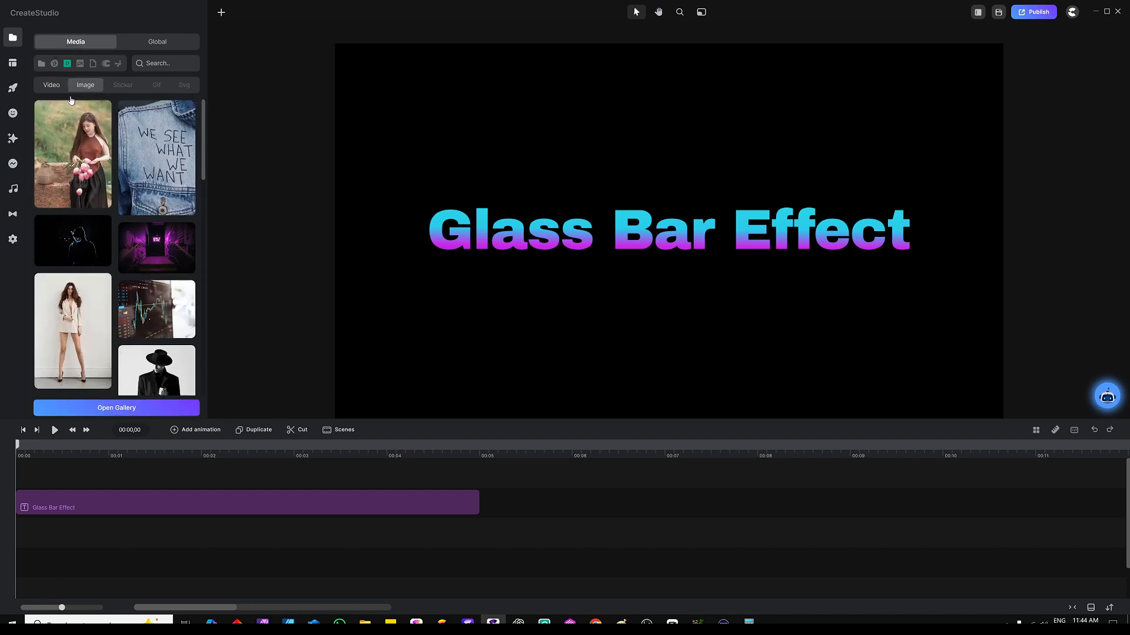
click(140, 413)
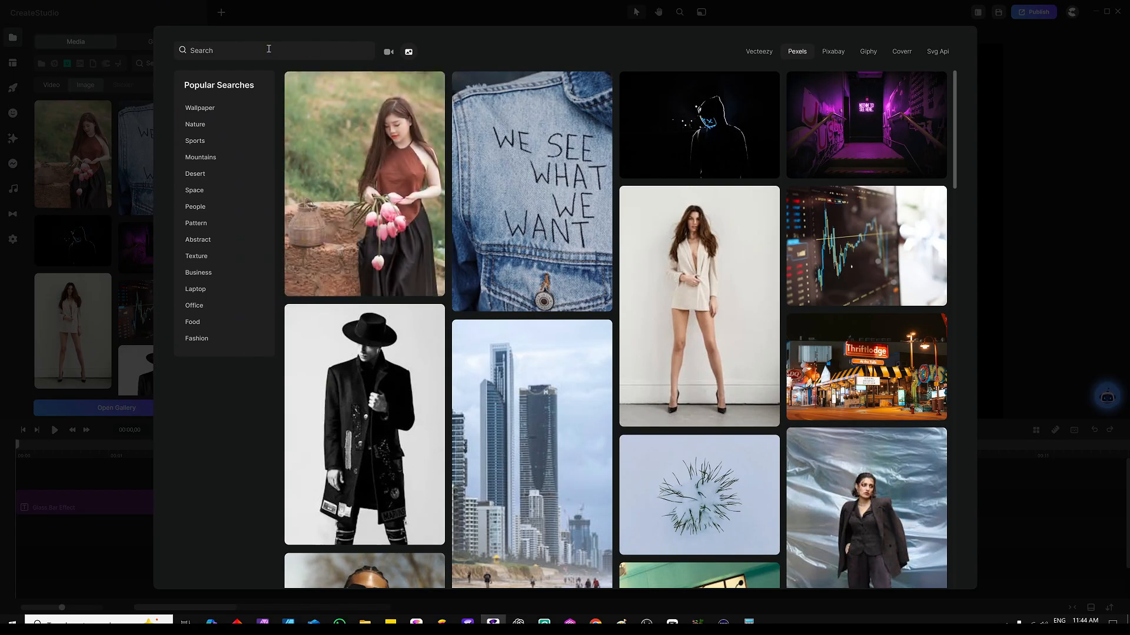
click(240, 47)
click(208, 207)
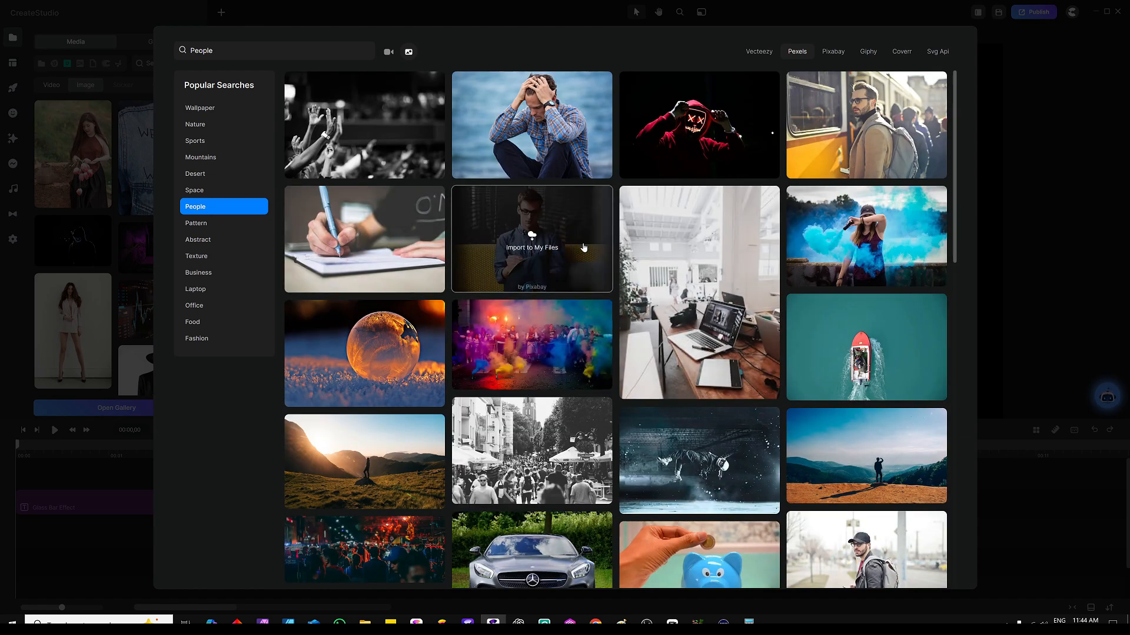
click(539, 230)
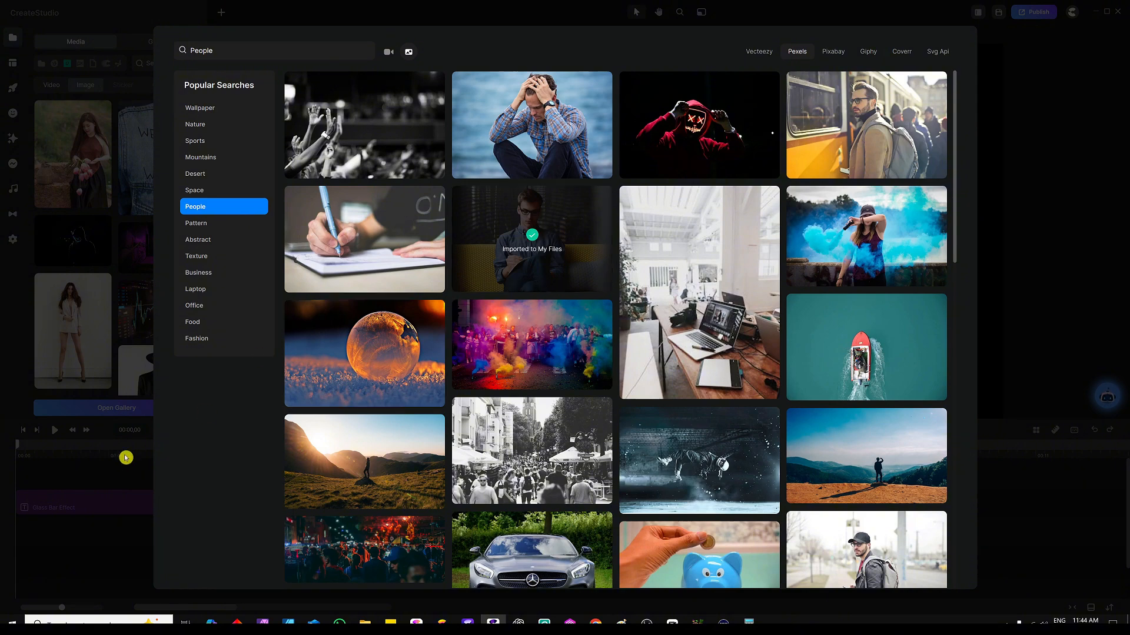
click(99, 470)
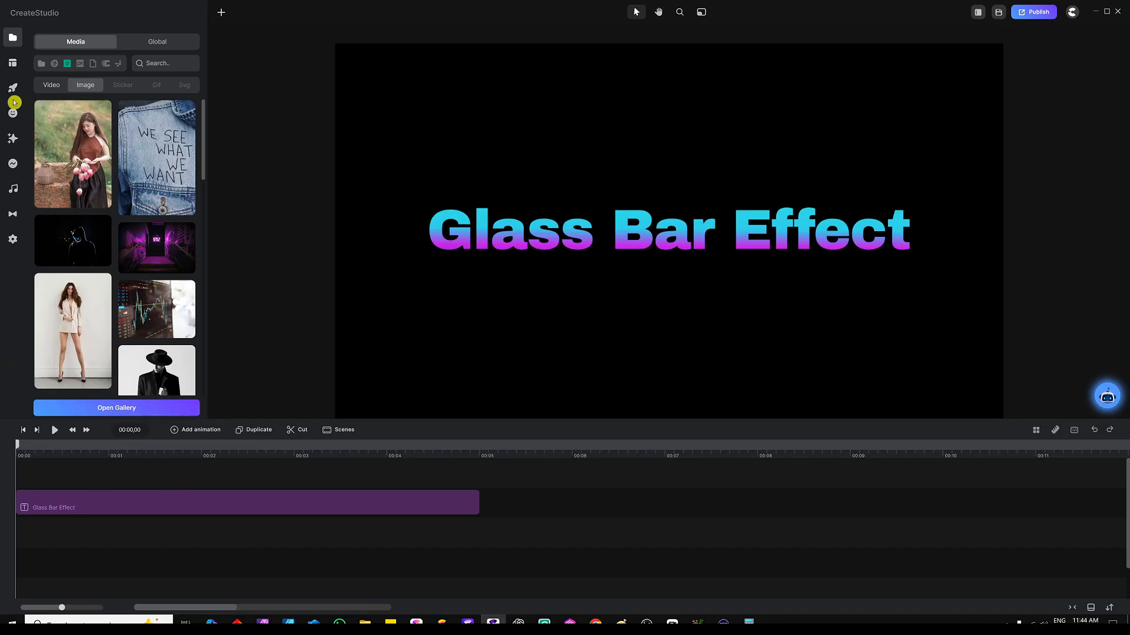
click(41, 63)
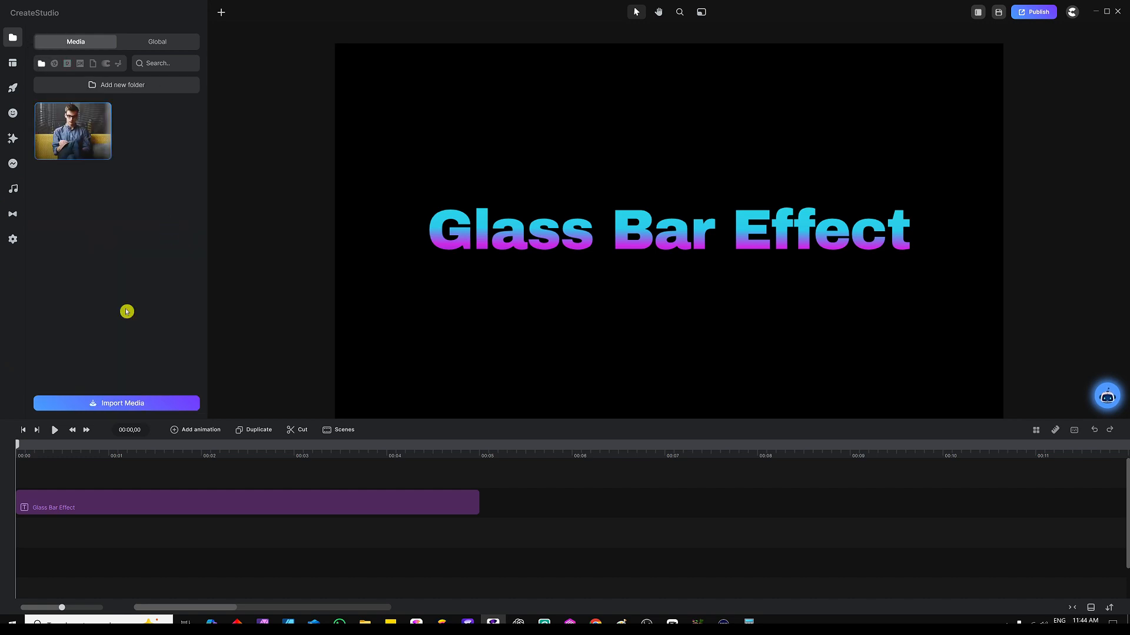
- Delete the Glass Bar Effect title layer and place the imported photo on the canvas
click(302, 504)
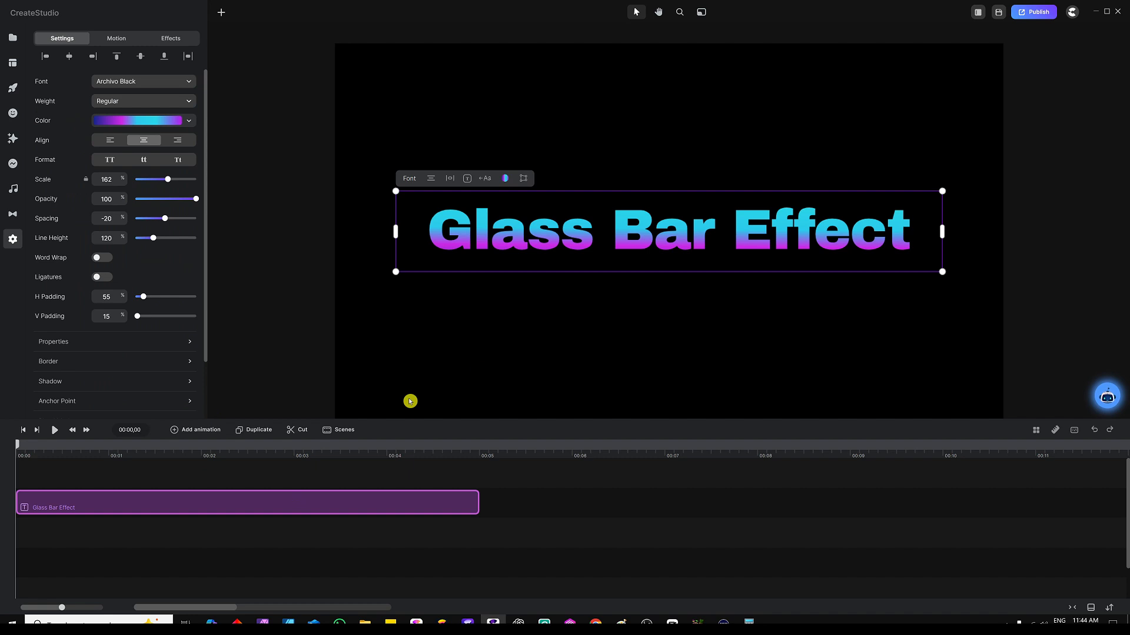
key(Delete)
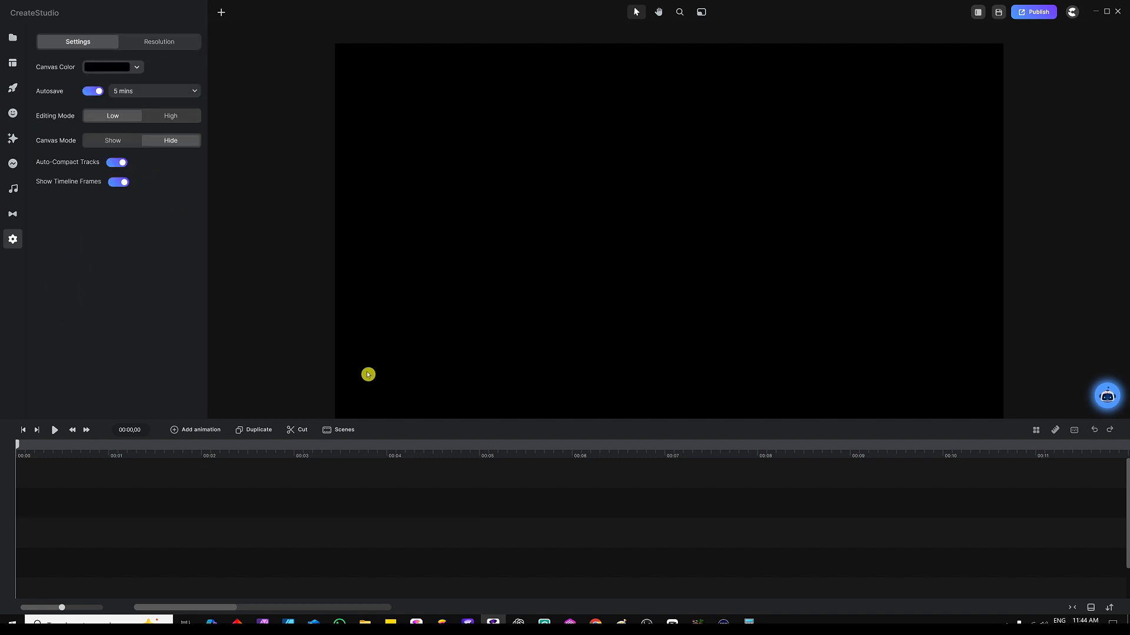
click(14, 38)
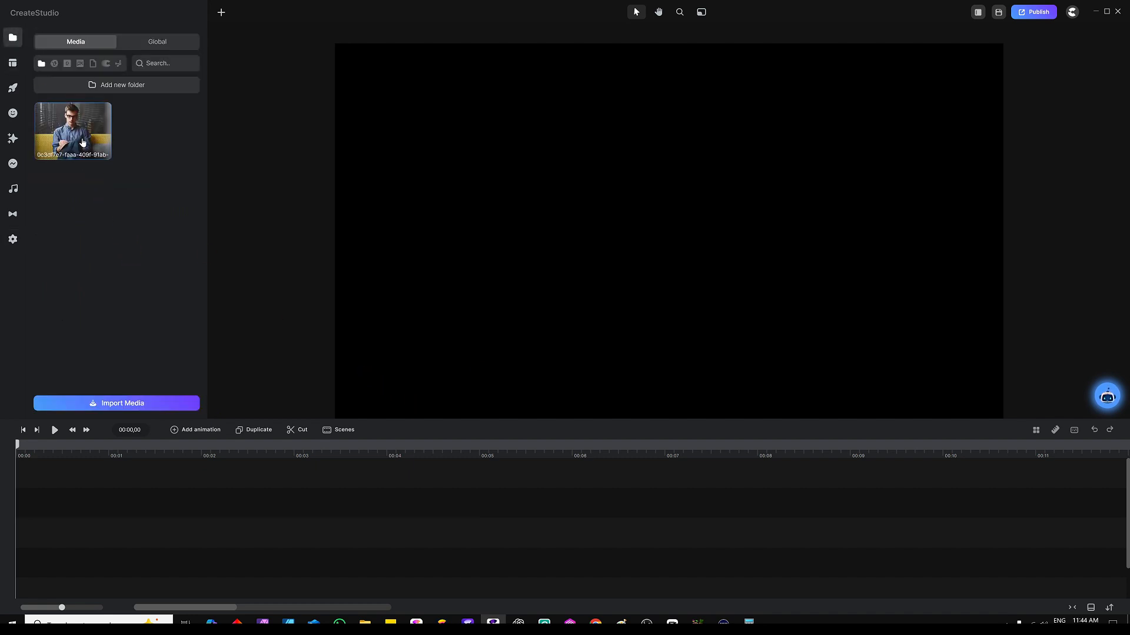
drag(81, 127, 593, 161)
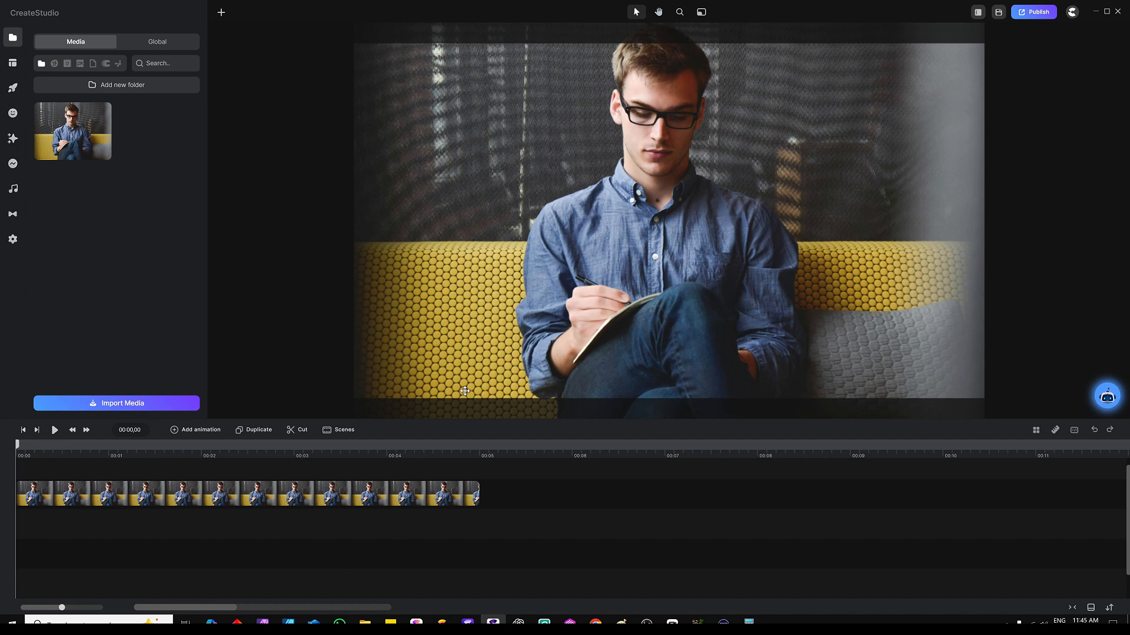
- Duplicate the photo layer and enlarge the upper copy to 95% scale
click(385, 492)
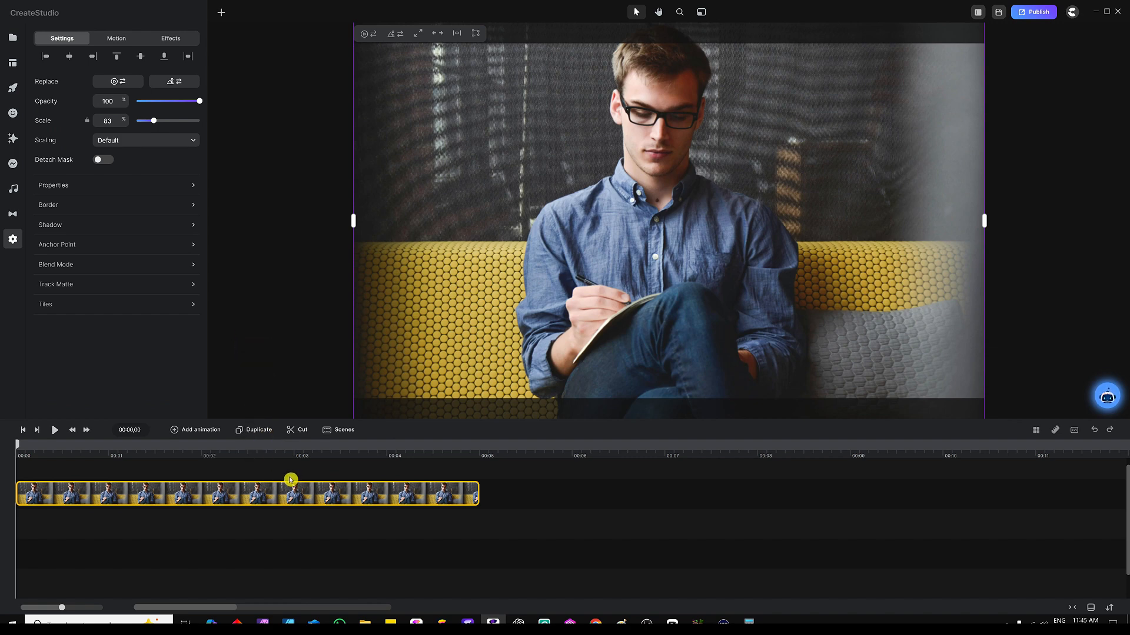
key(ctrl+d)
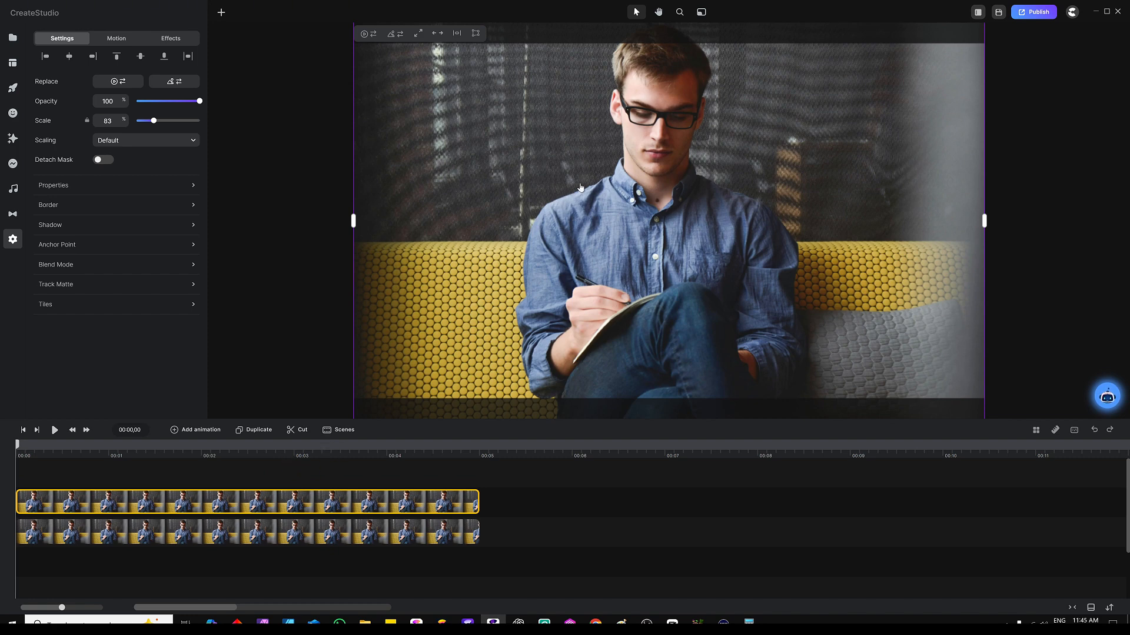
scroll(589, 181, down, 3)
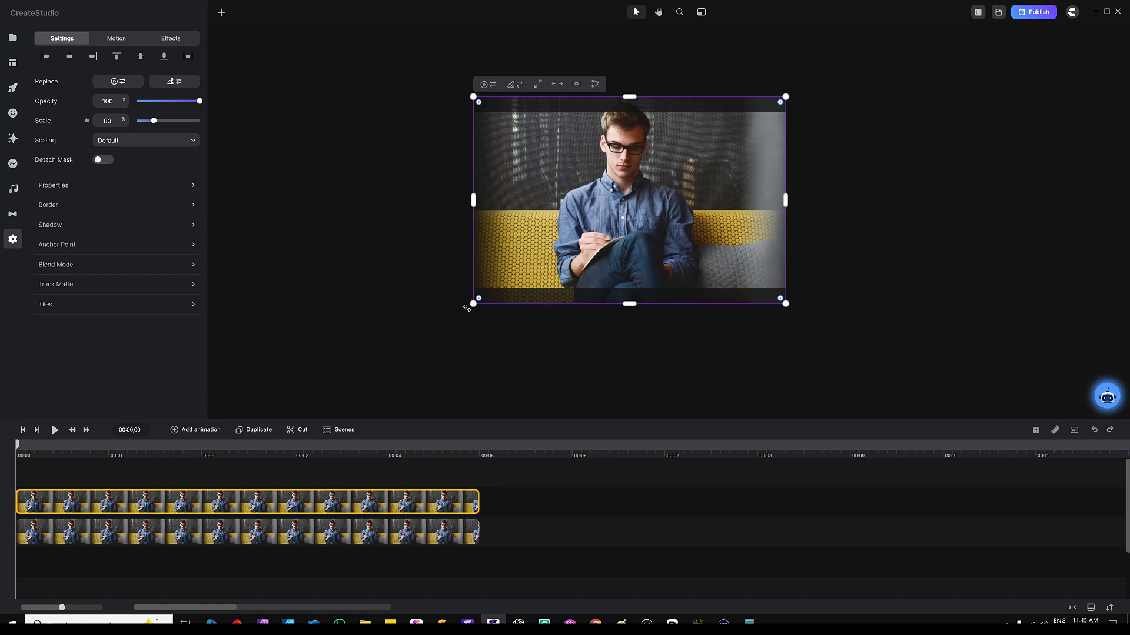
drag(473, 305, 458, 325)
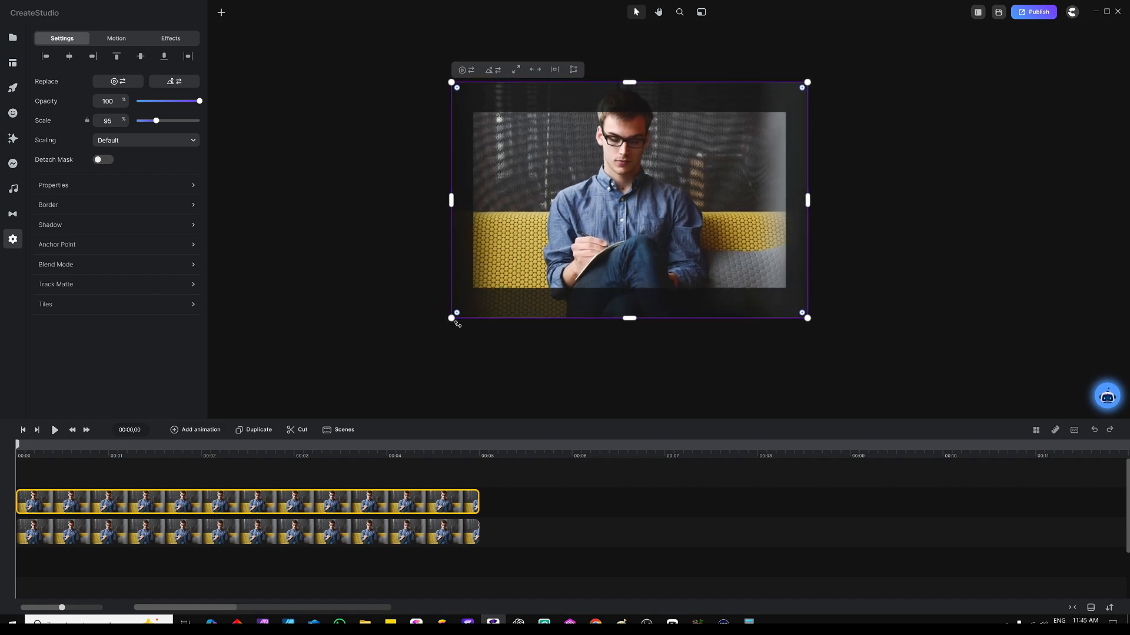
click(408, 478)
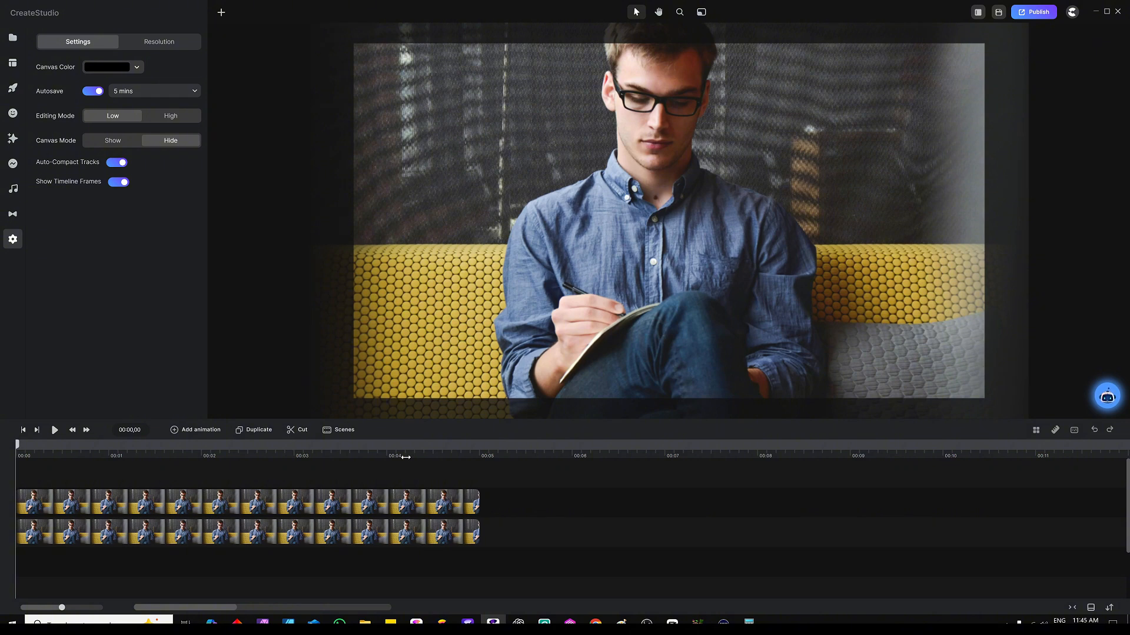
- Add a rectangle above the photos, tilt it, narrow it into a diagonal bar and enlarge it to 106% scale so it spans the canvas
key(ctrl+z)
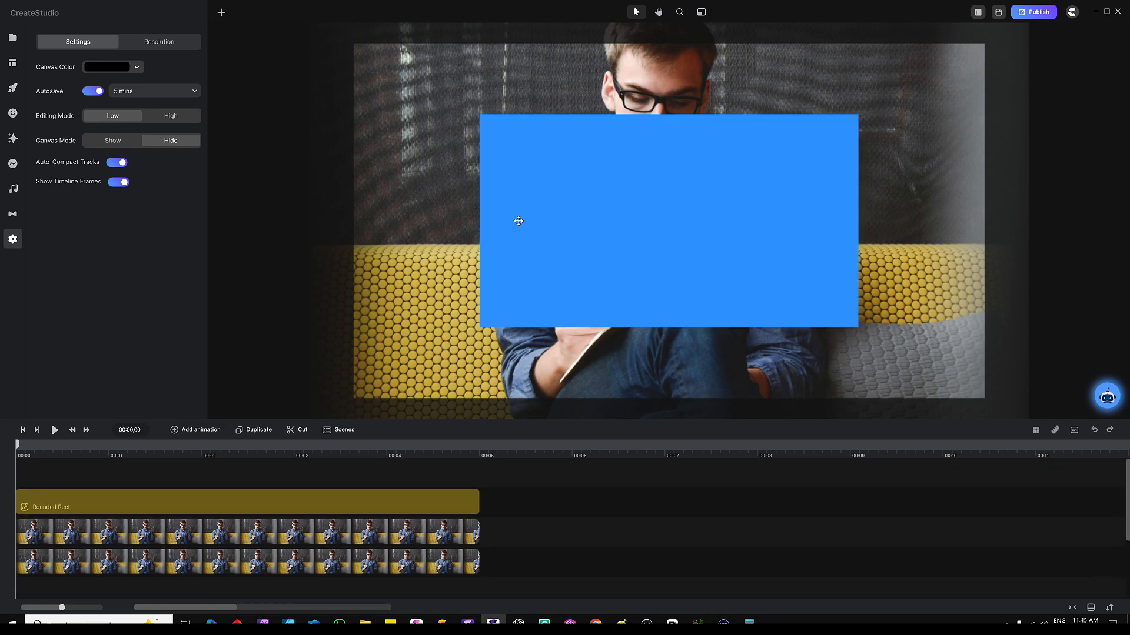
click(592, 155)
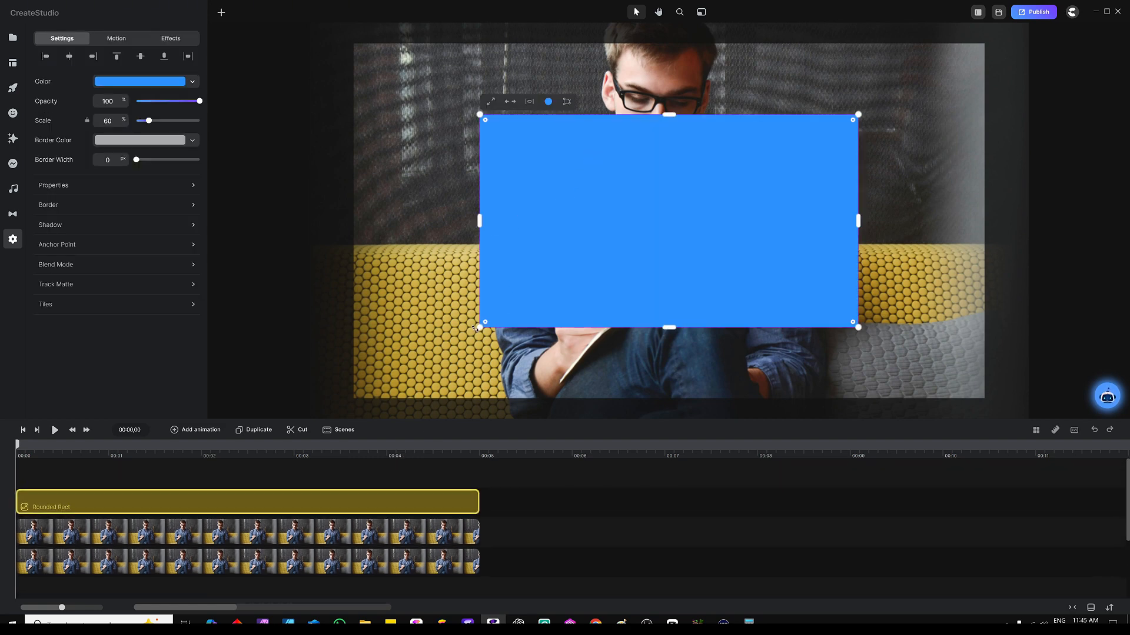
drag(474, 331, 651, 388)
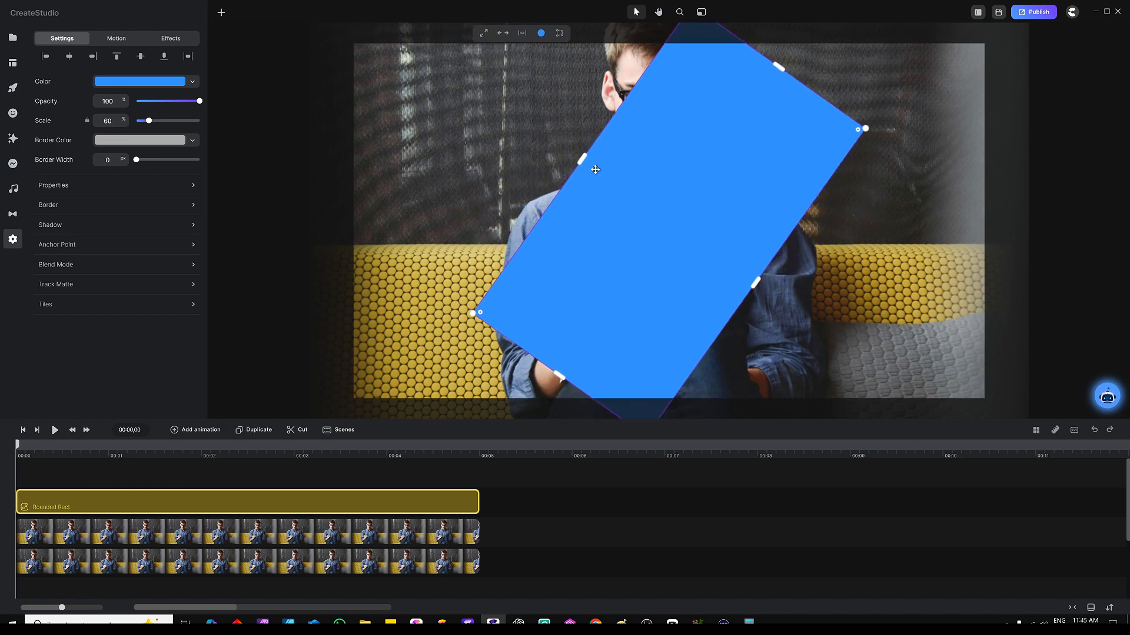
drag(755, 284, 717, 257)
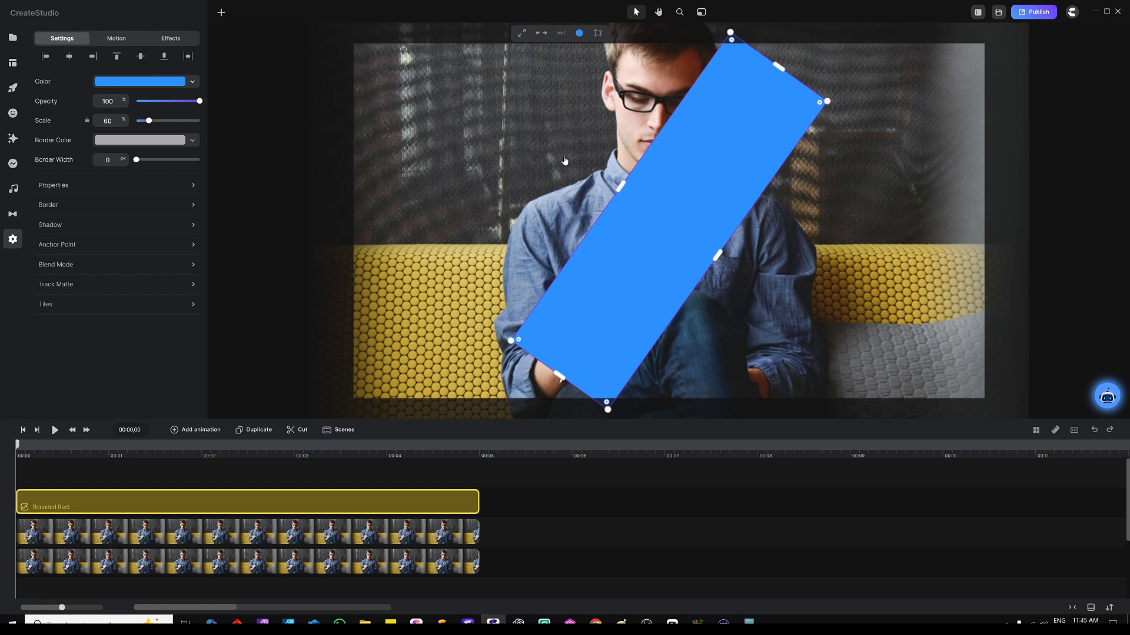
scroll(553, 153, down, 3)
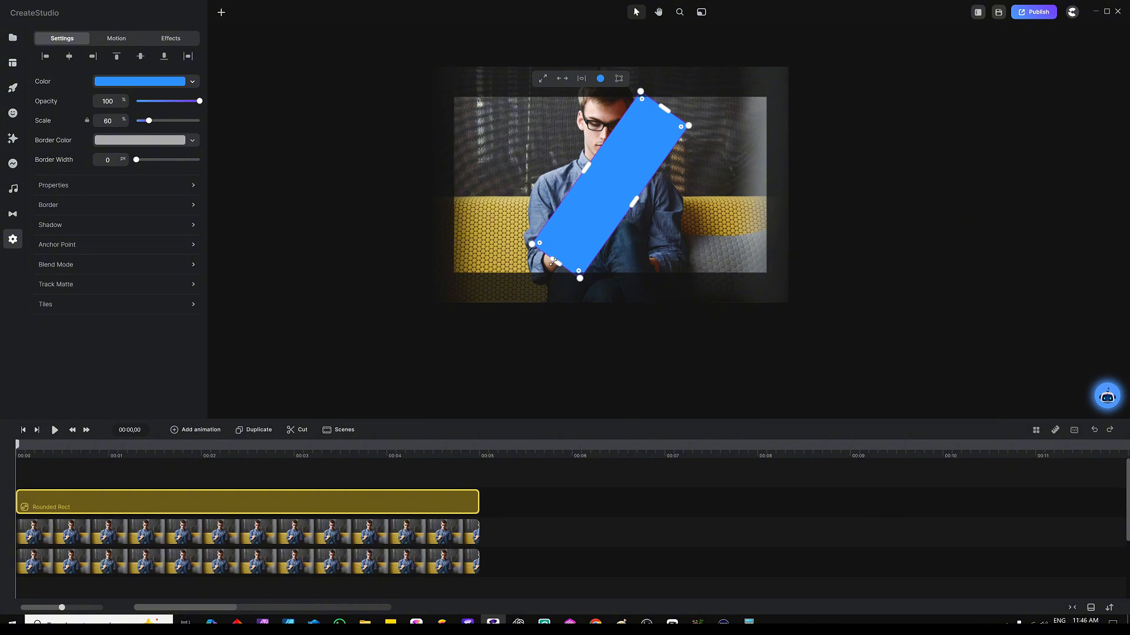
drag(553, 262, 503, 309)
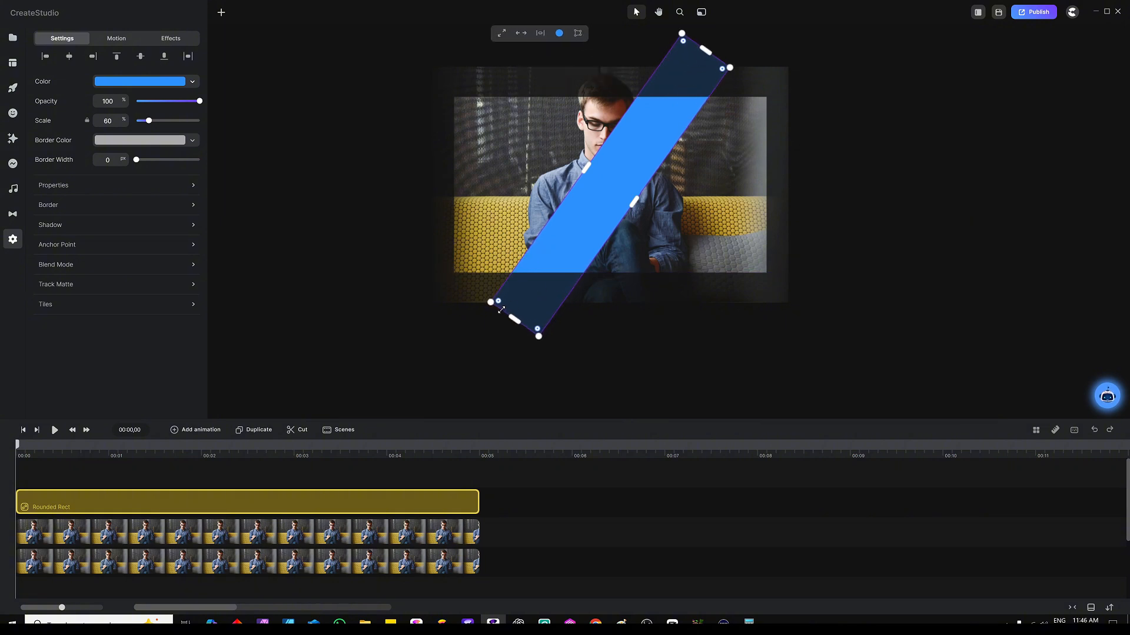
scroll(693, 86, up, 3)
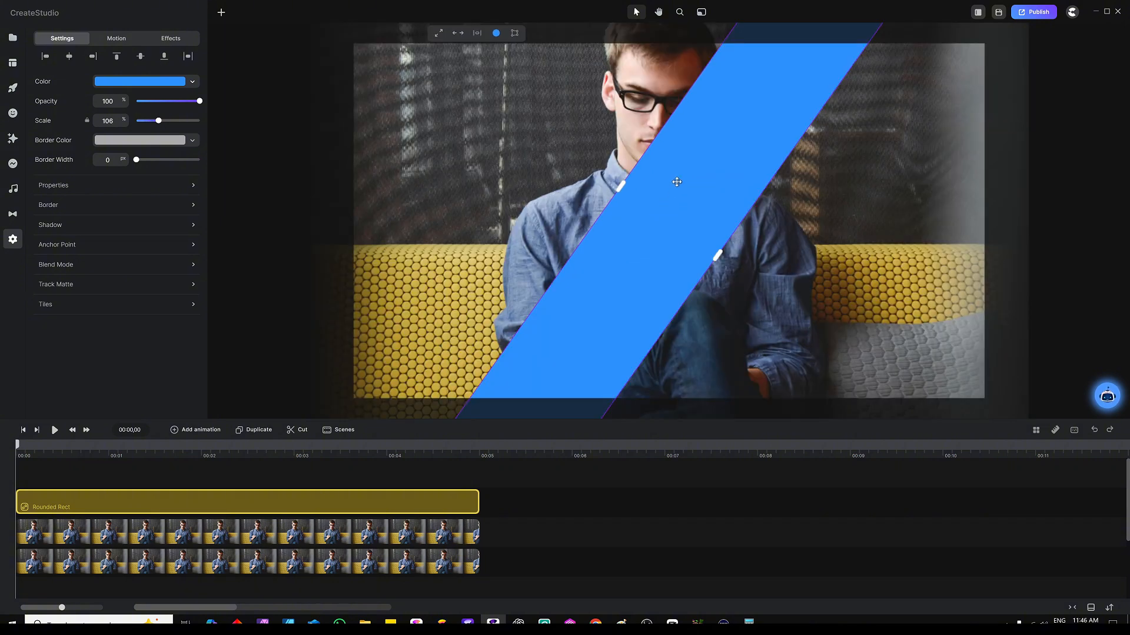
- Tilt the blue bar the opposite way and move it off the canvas beyond the photo's left edge
scroll(662, 152, down, 3)
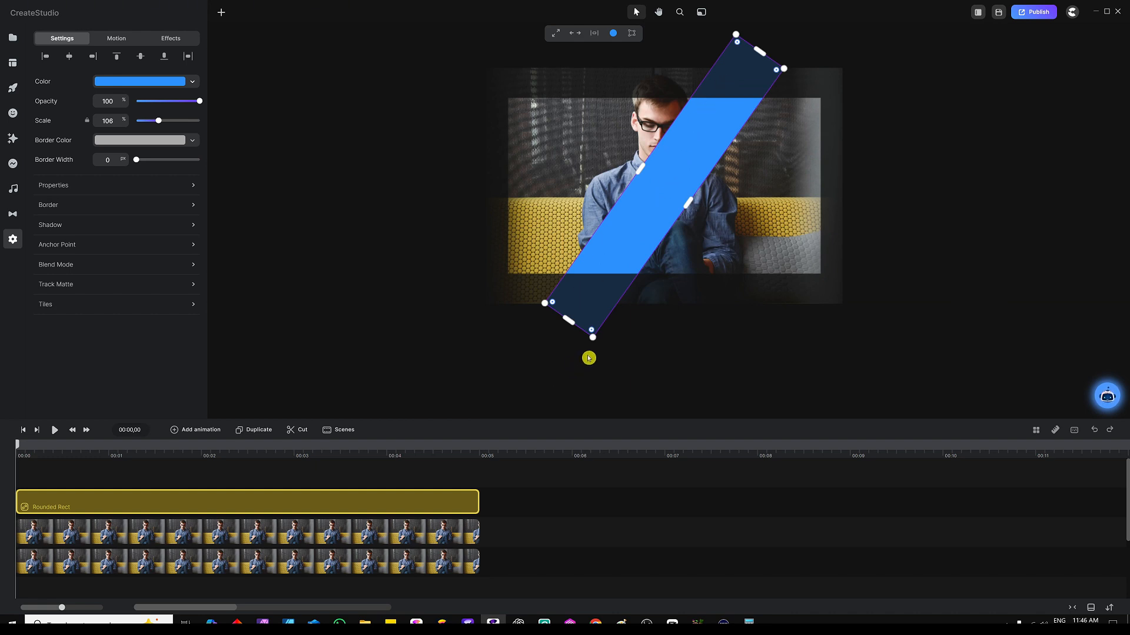
drag(588, 355, 813, 324)
drag(686, 201, 431, 250)
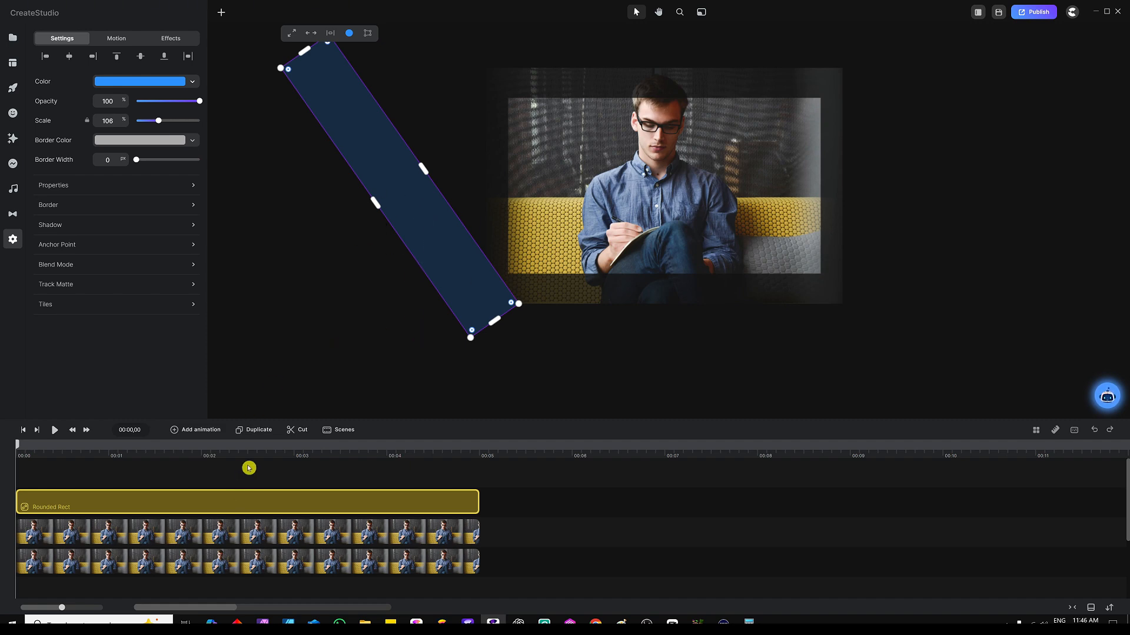
- Rename the Rounded Rect layer as Image Mask
right_click(338, 503)
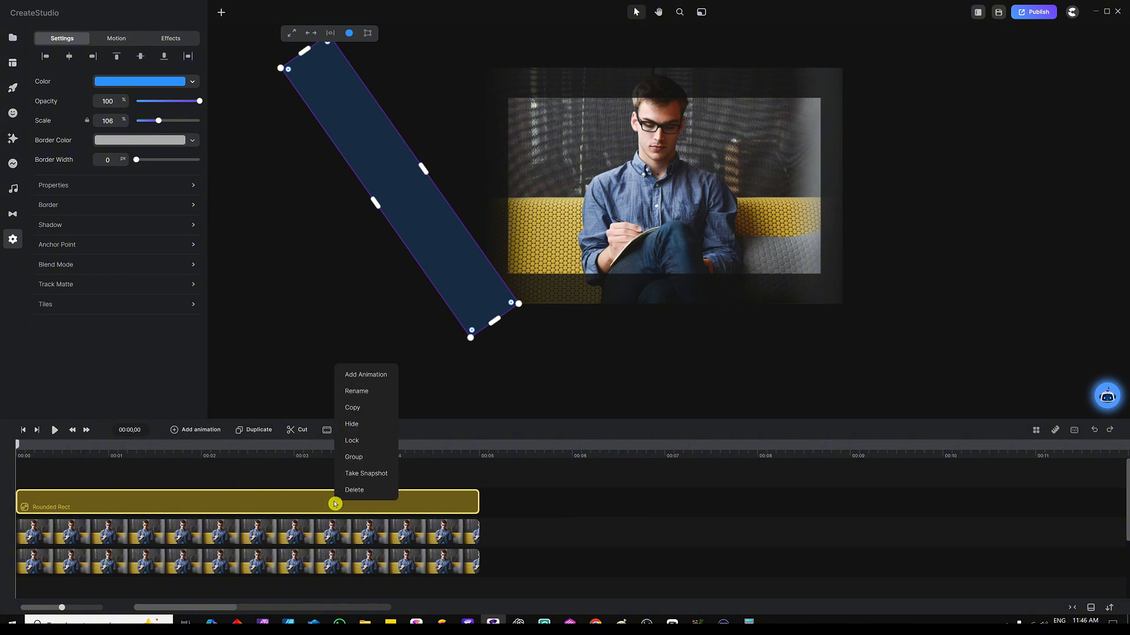
click(376, 391)
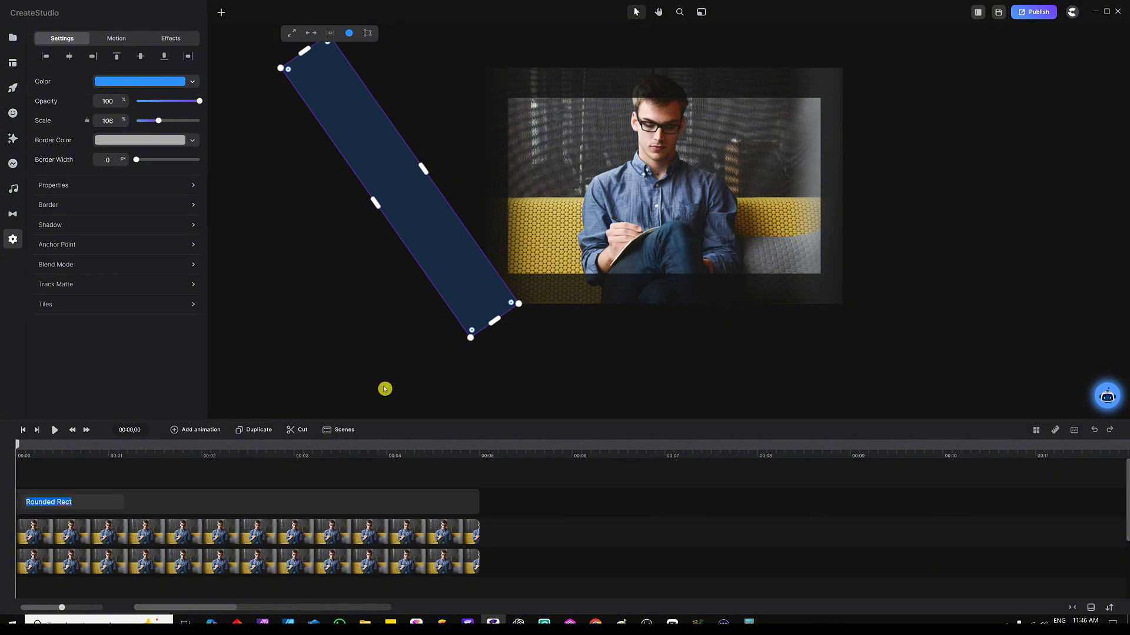
text(Image Mask)
key(Return)
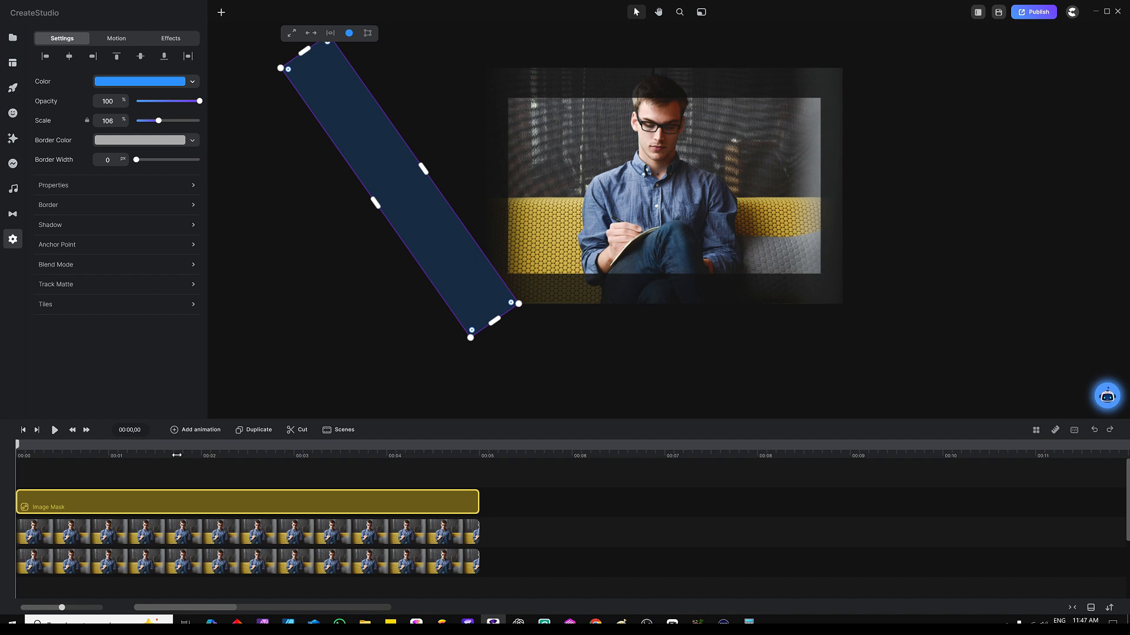
- Add a Position animation to the Image Mask layer and open its easing options
click(199, 430)
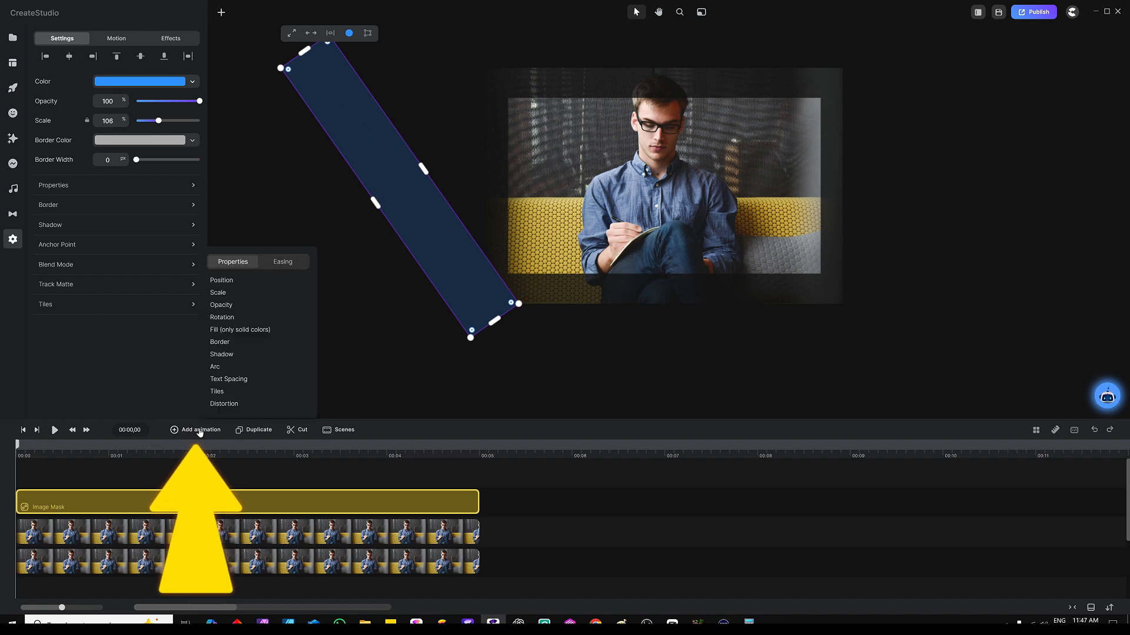
click(234, 281)
click(282, 265)
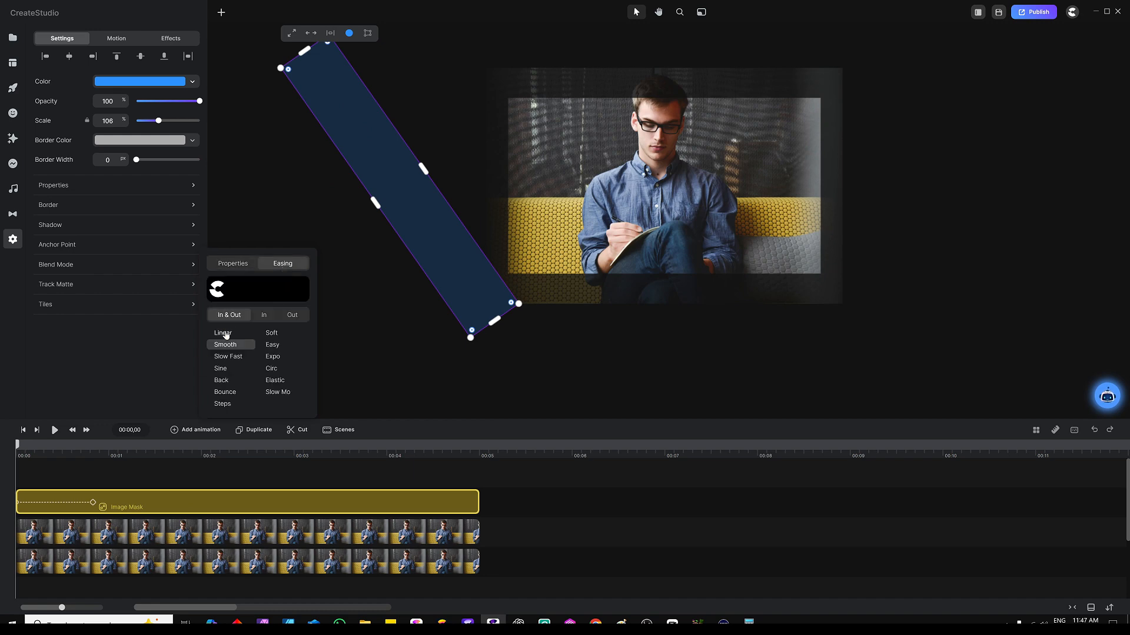
click(119, 496)
click(111, 481)
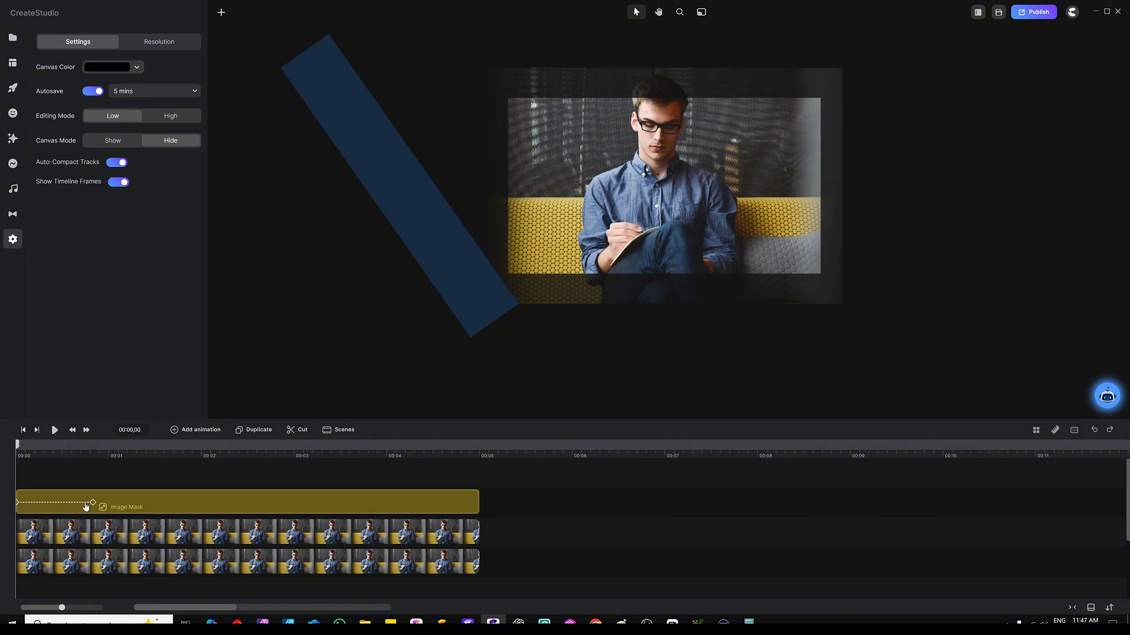
- Extend the Image Mask position animation to about 4 seconds and move the bar off the canvas's right side at the end keyframe
drag(94, 502, 396, 502)
click(395, 503)
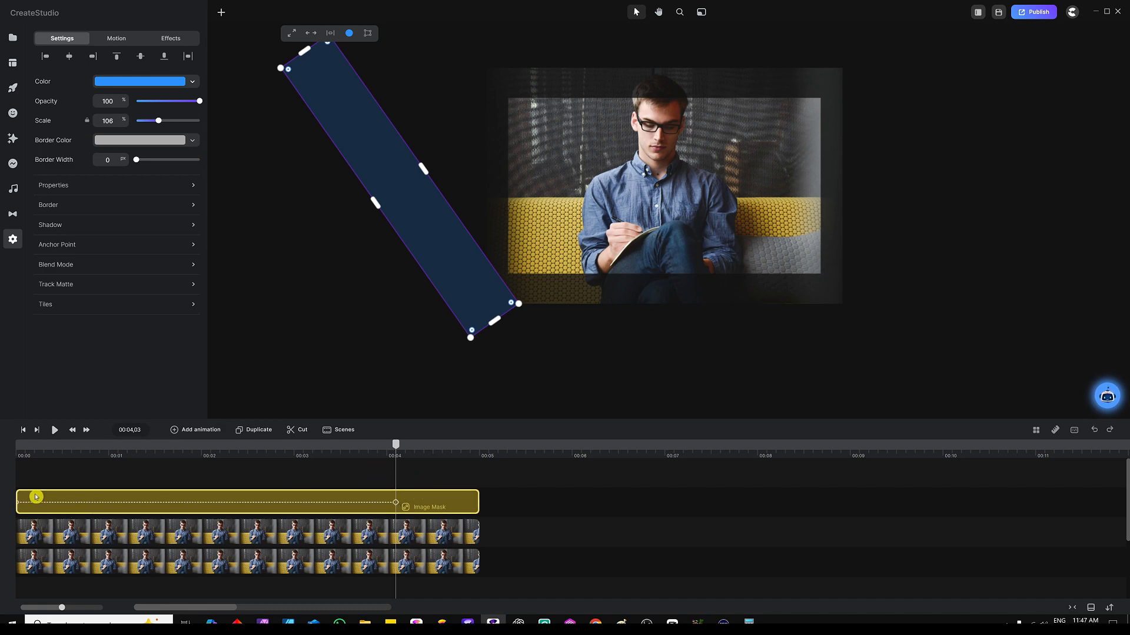
click(397, 500)
drag(388, 188, 940, 169)
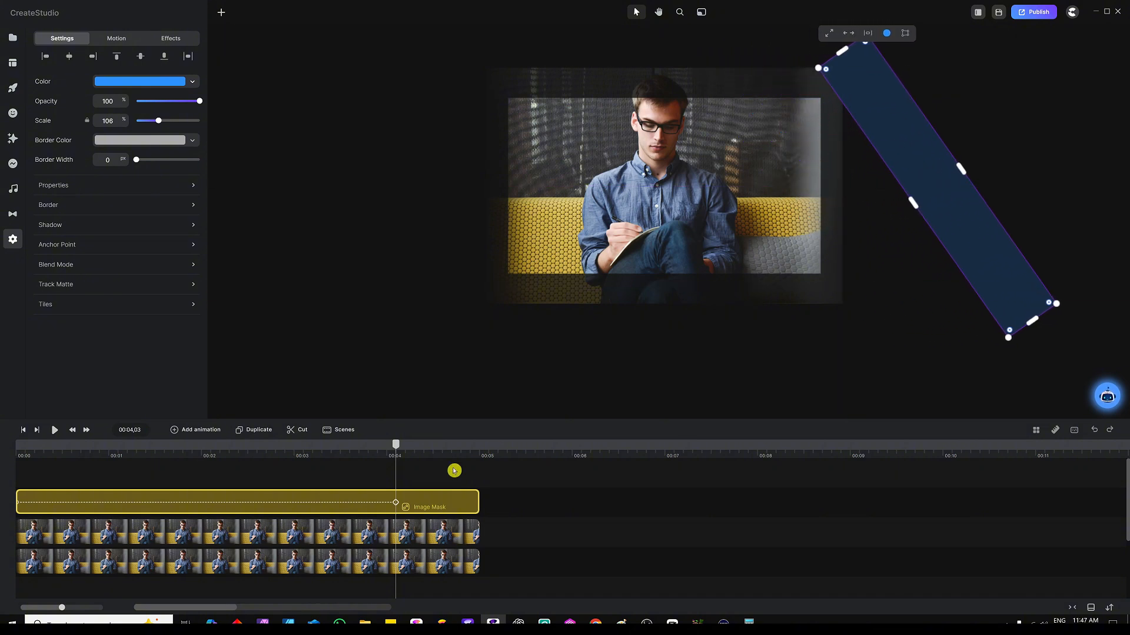
click(398, 460)
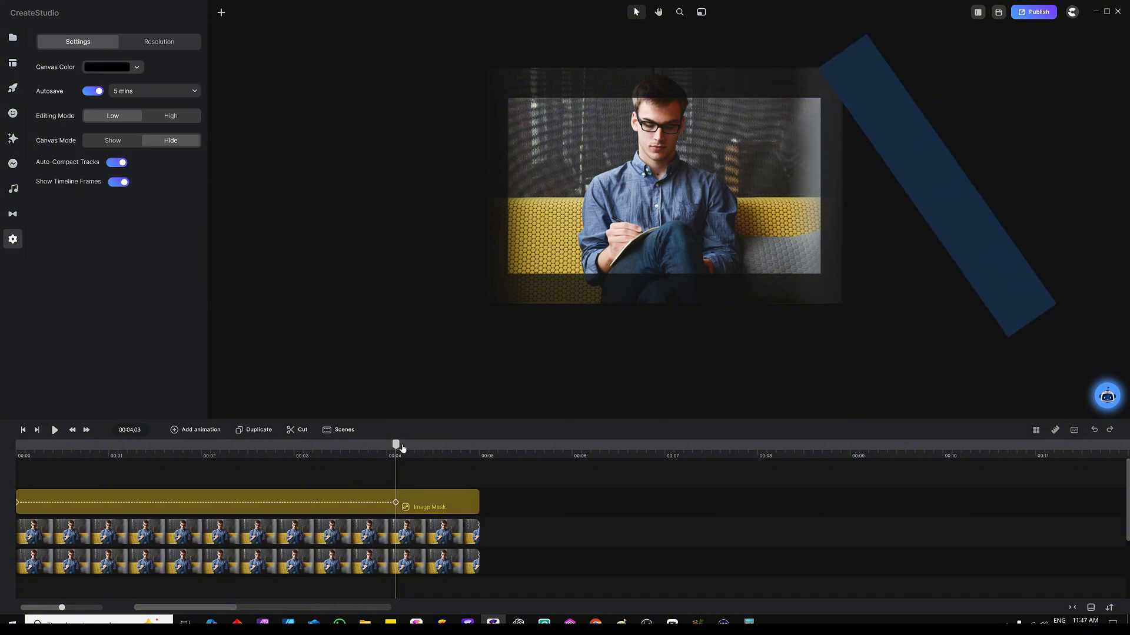
drag(403, 449, 17, 446)
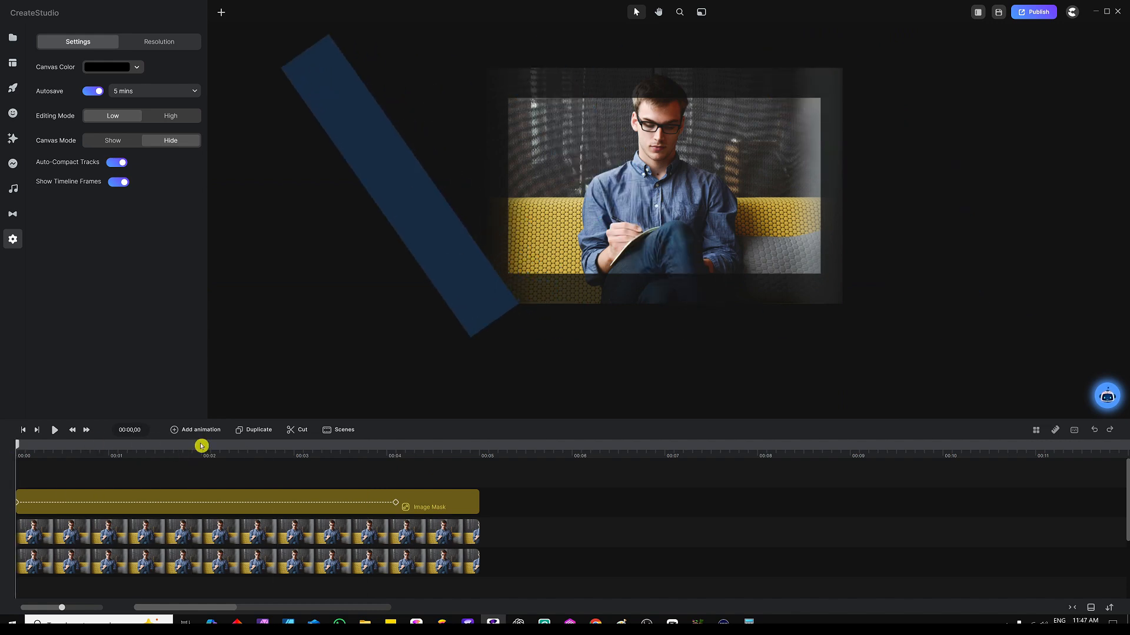
- Apply a track matte to the upper enlarged photo using the Image Mask layer with type Alpha
click(282, 537)
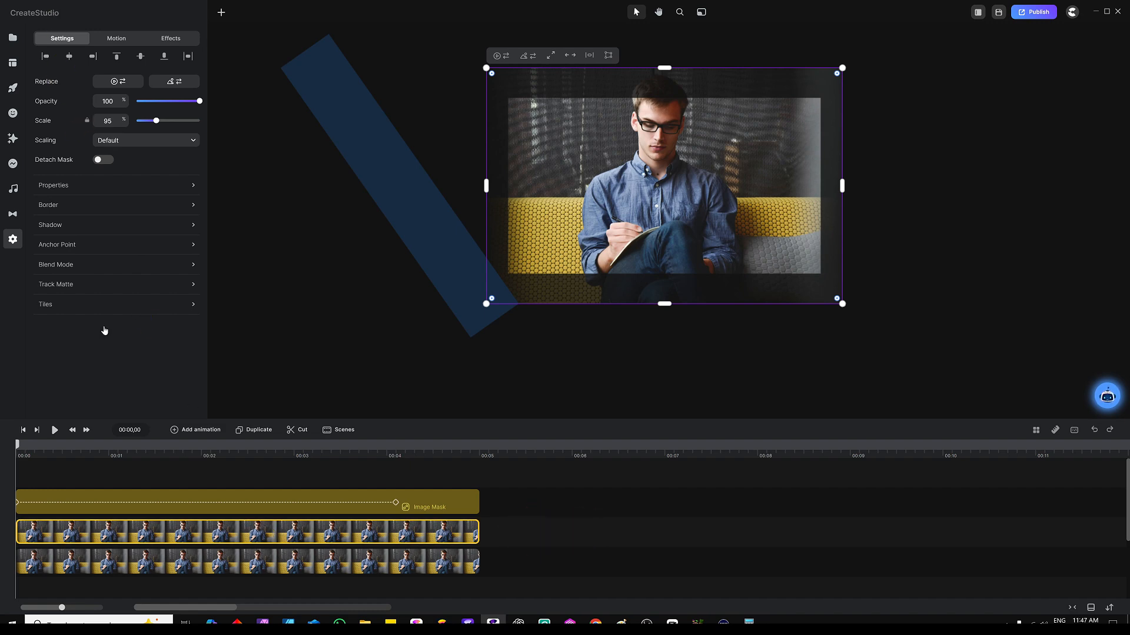
click(87, 287)
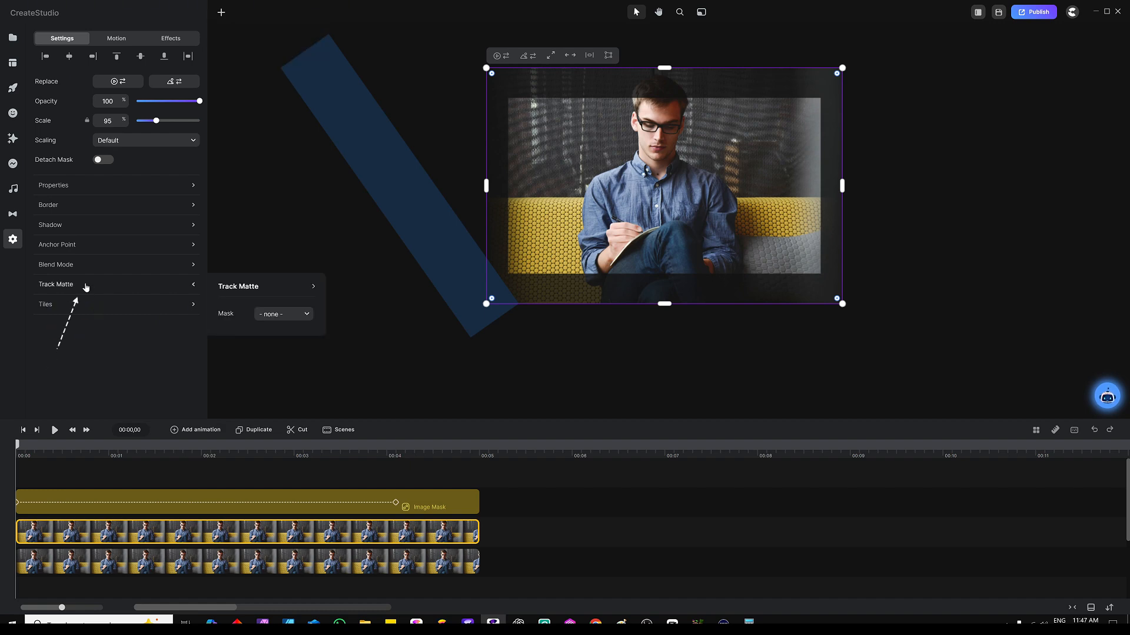
click(297, 318)
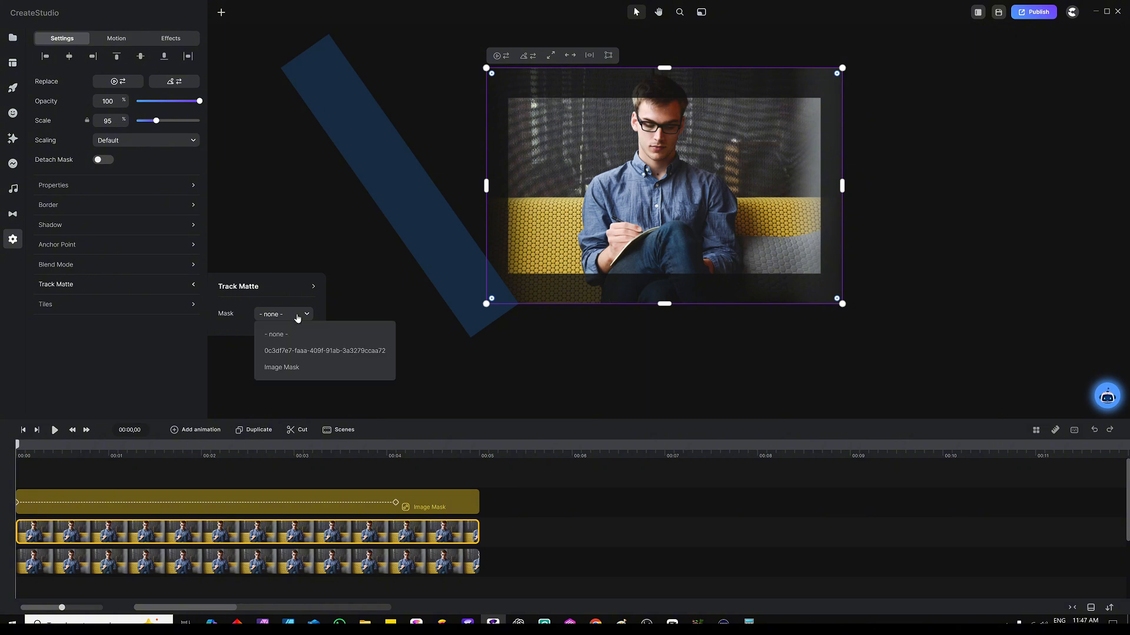
click(289, 369)
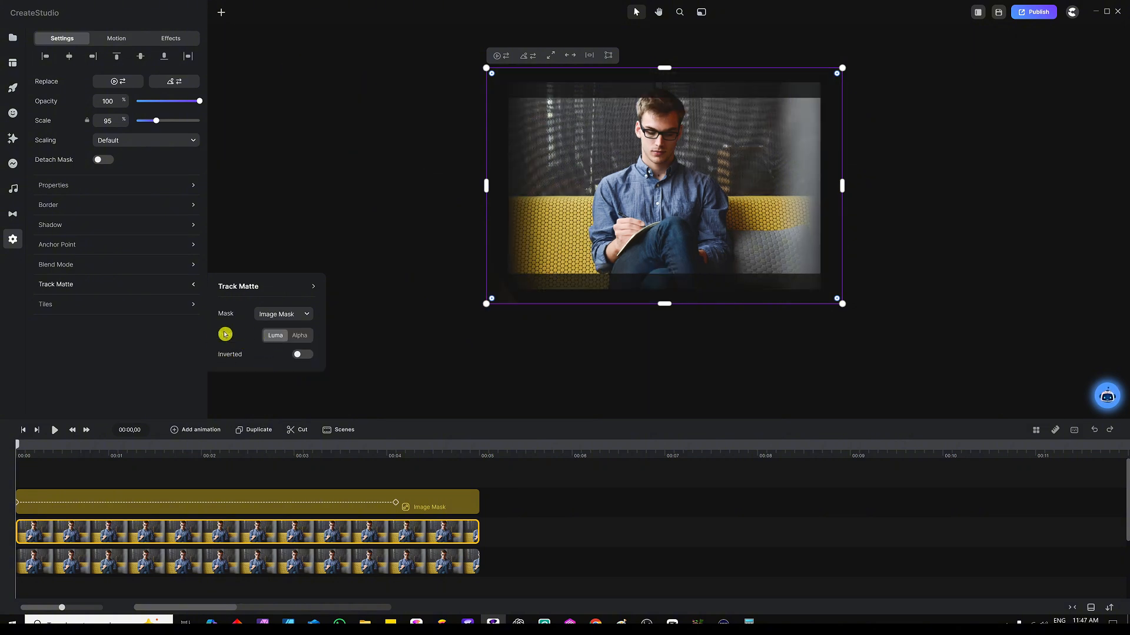
click(299, 335)
click(189, 475)
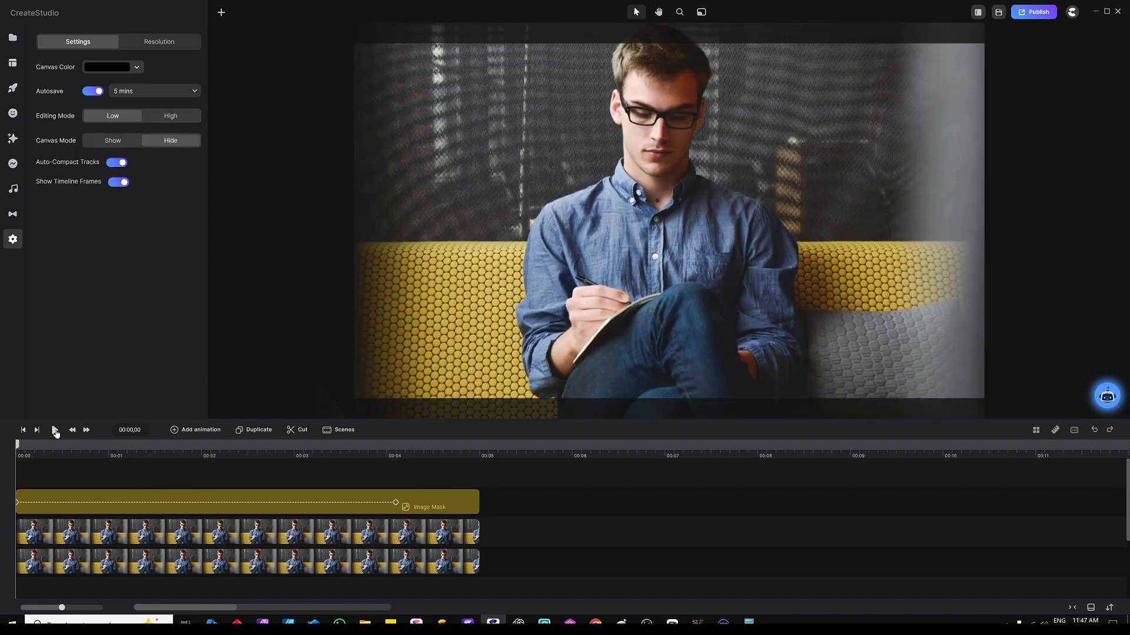
- Preview the bar animation and place the playhead at about 2 seconds, where the bar crosses the photo
click(55, 431)
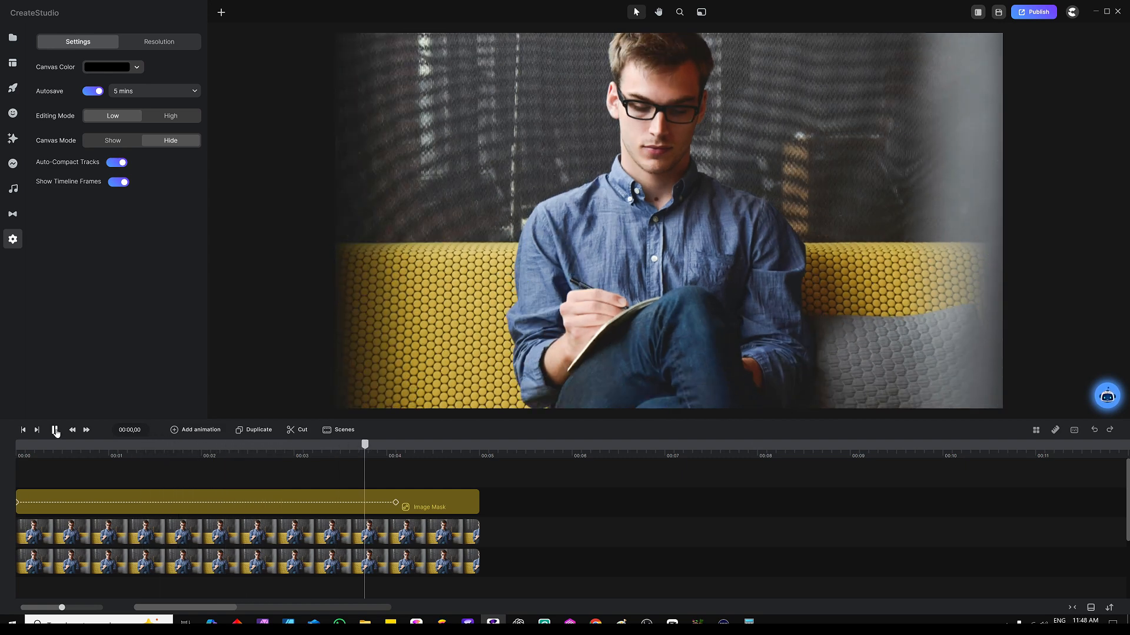
key(space)
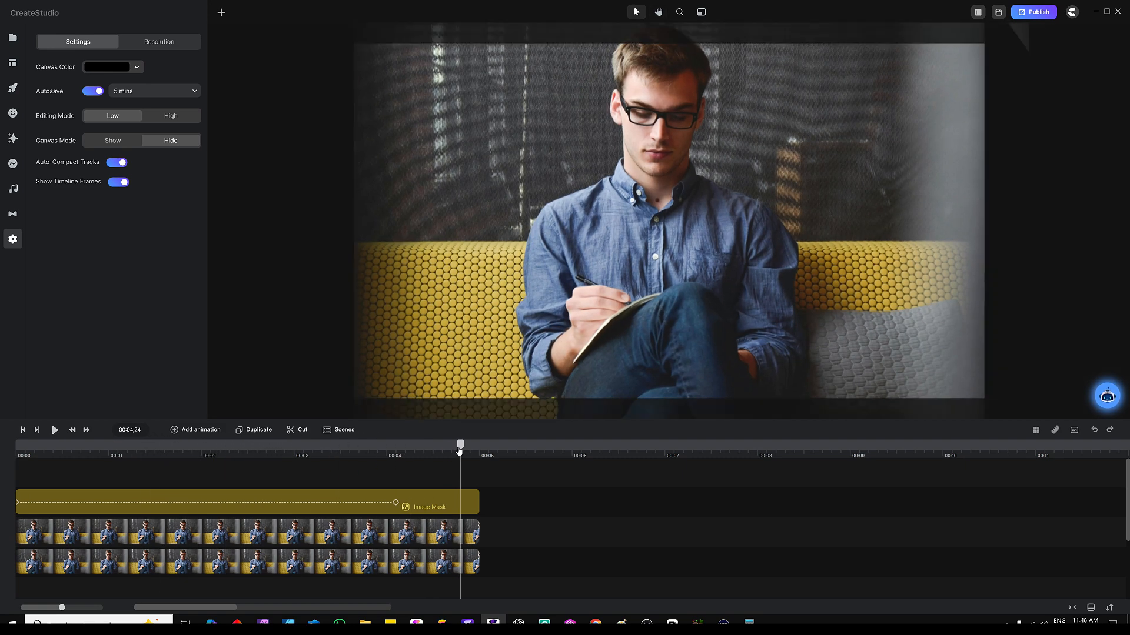
drag(459, 450, 206, 436)
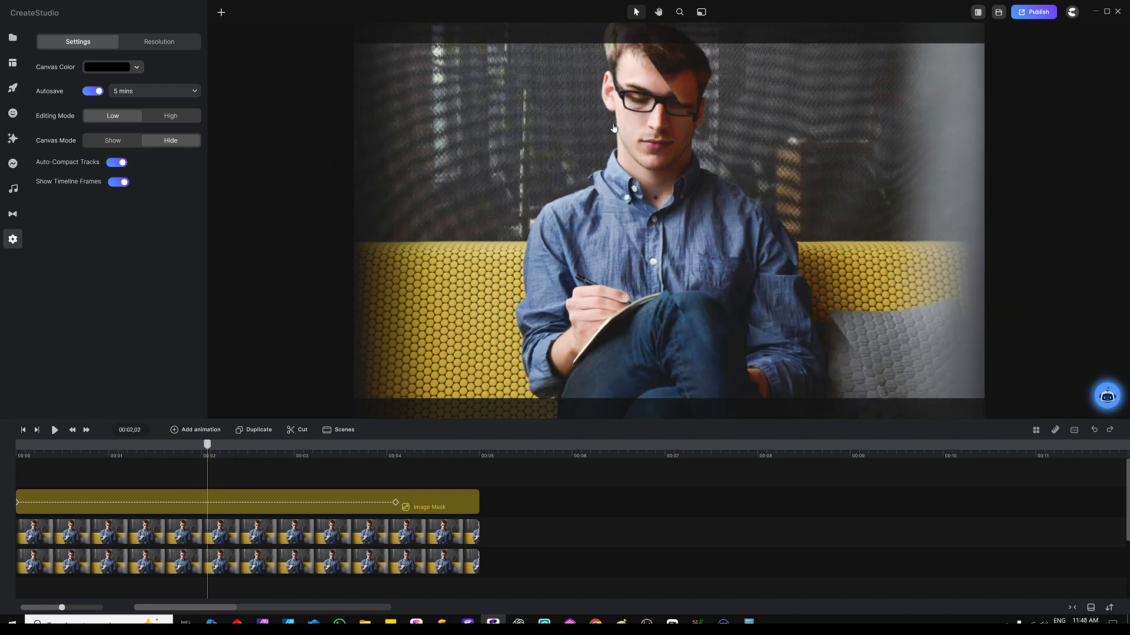
click(635, 130)
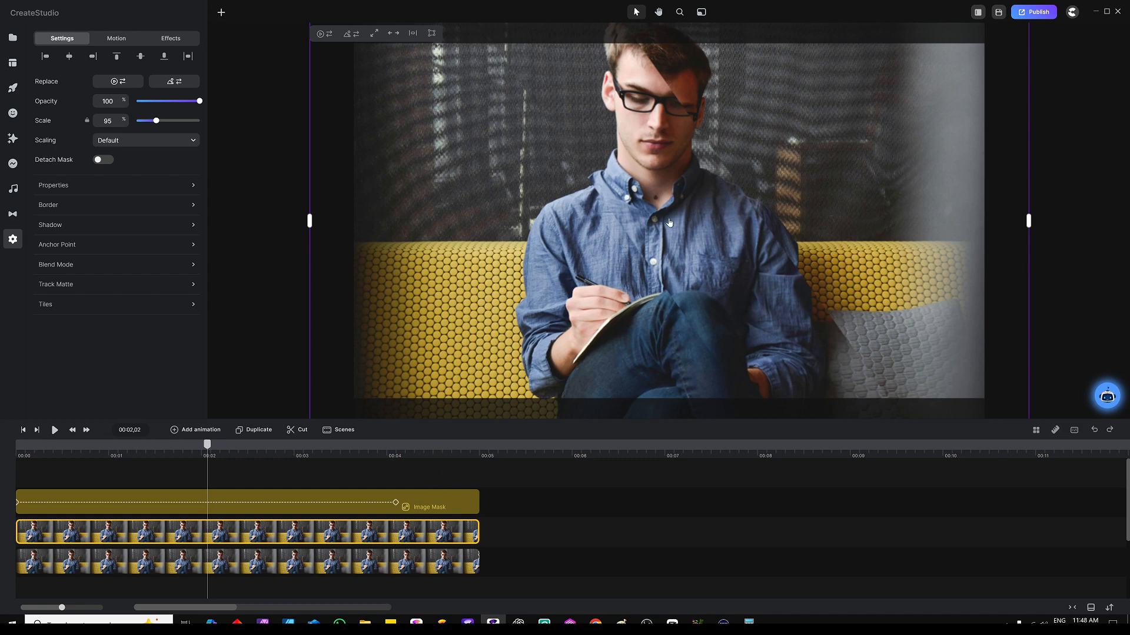
- Duplicate the Image Mask layer and widen the copy's bar slightly on both sides
click(436, 507)
key(ctrl+d)
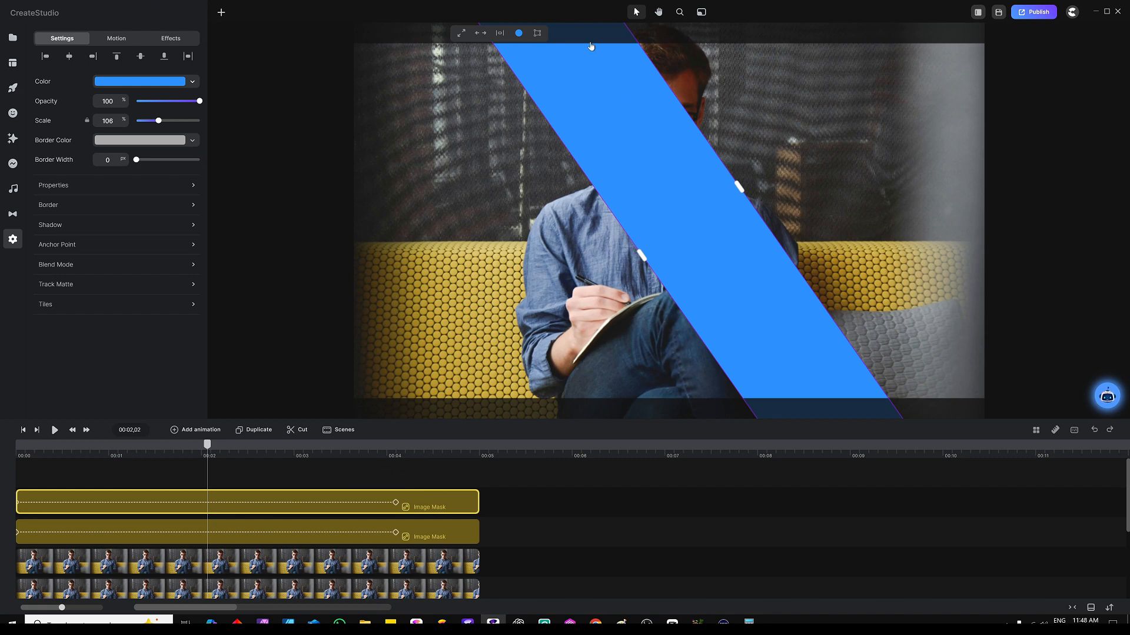
drag(642, 255, 624, 266)
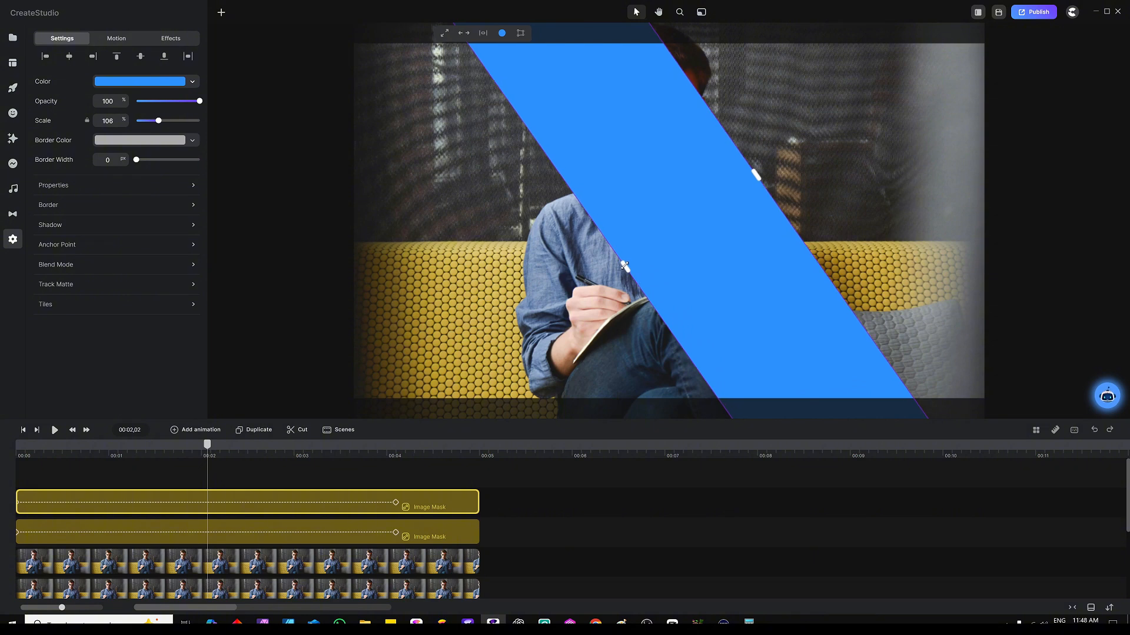
- Rename the duplicated, wider mask layer as Image Mask 1
drag(371, 439, 449, 418)
right_click(433, 448)
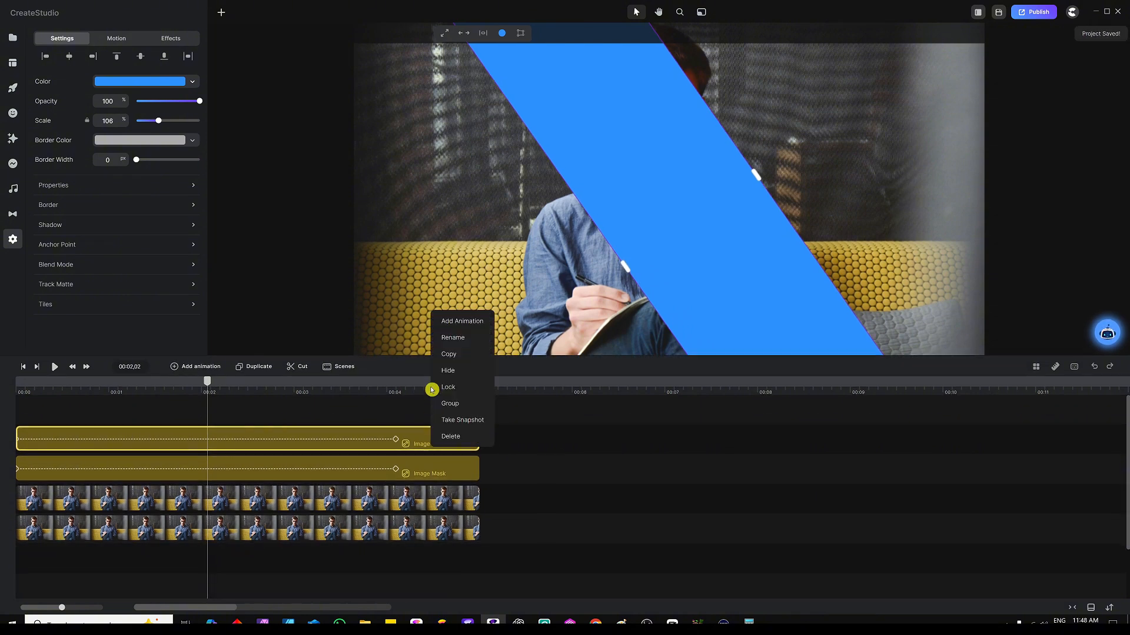
click(455, 340)
click(82, 439)
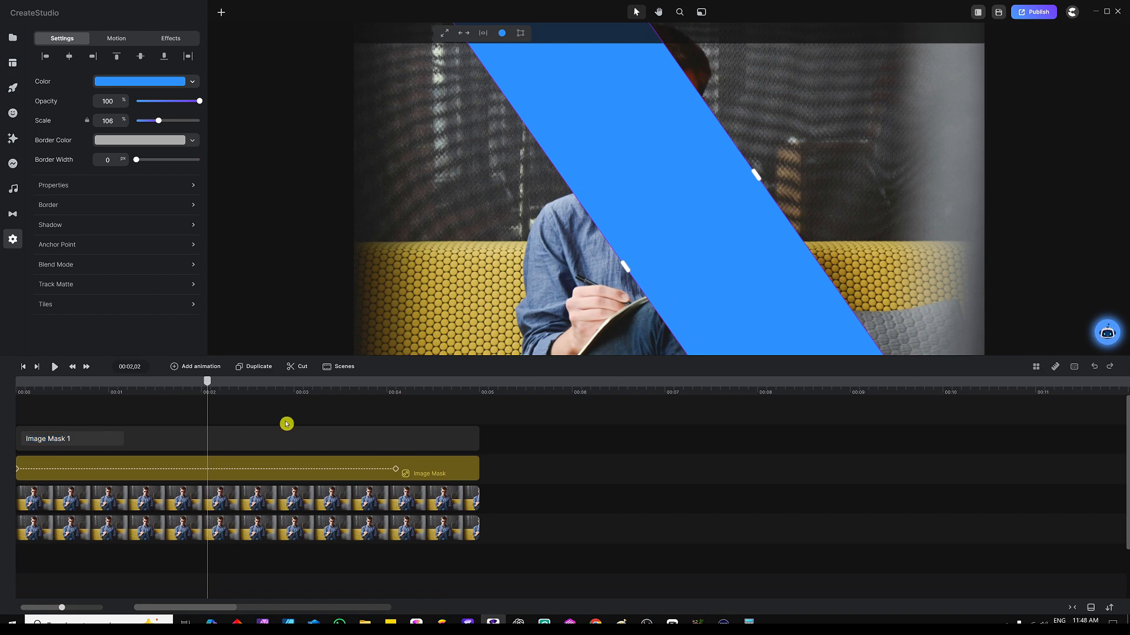
click(320, 406)
- Duplicate the masked photo layer and set the copy's track matte mask to Image Mask 1
click(358, 513)
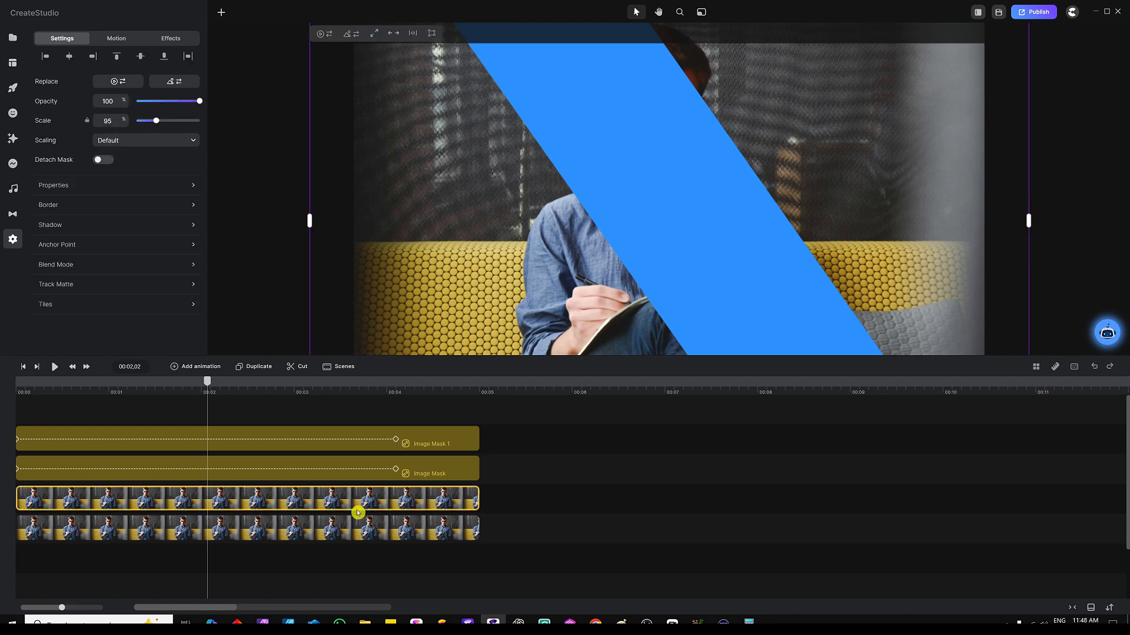
key(ctrl+d)
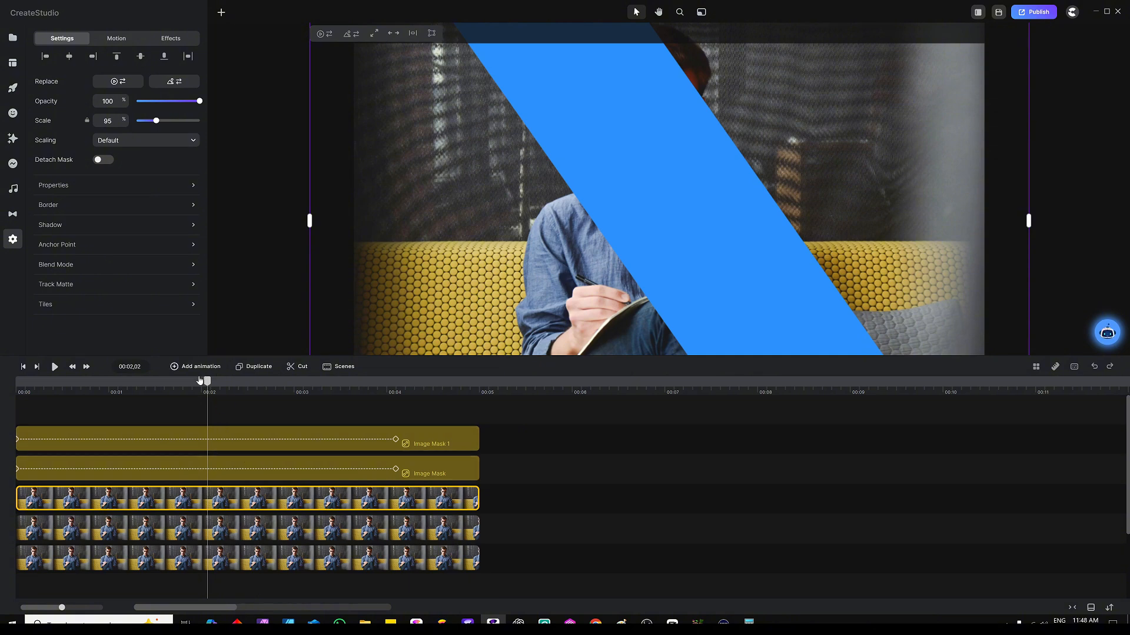
click(92, 285)
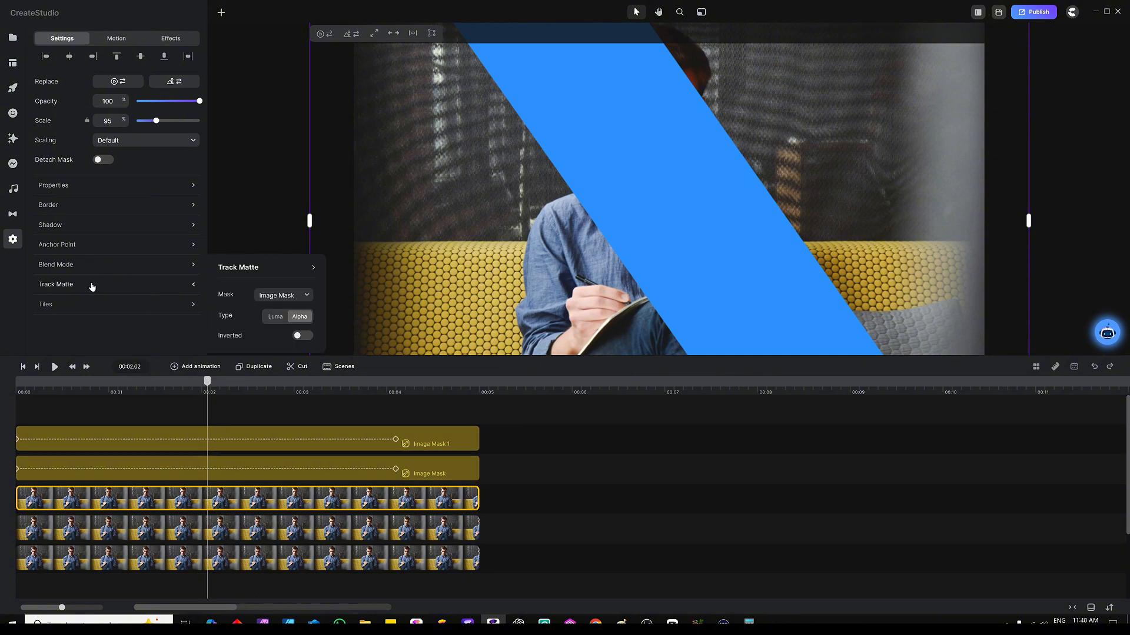
click(278, 299)
click(309, 384)
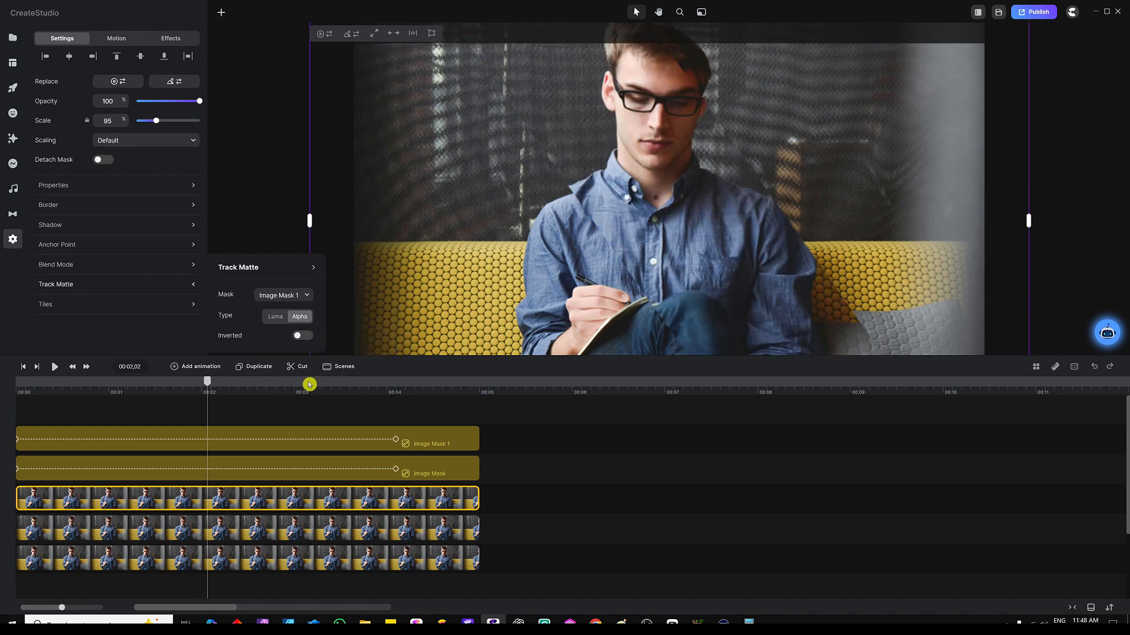
click(565, 436)
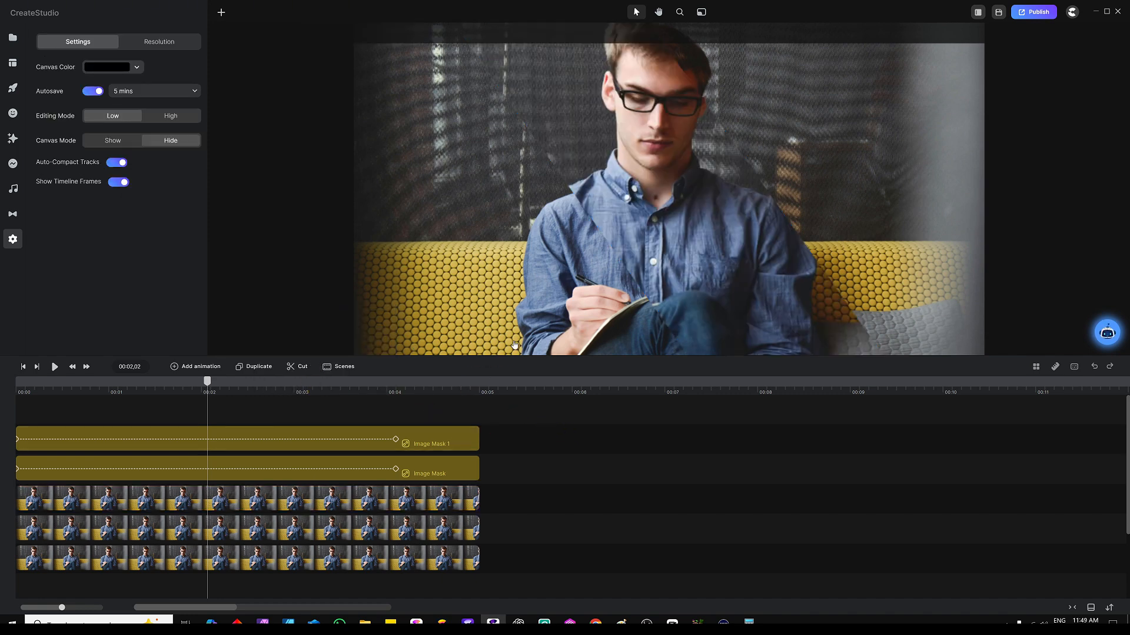
- Inspect the edges of the two masks and enlarge the topmost photo copy to a scale of 103%
click(428, 474)
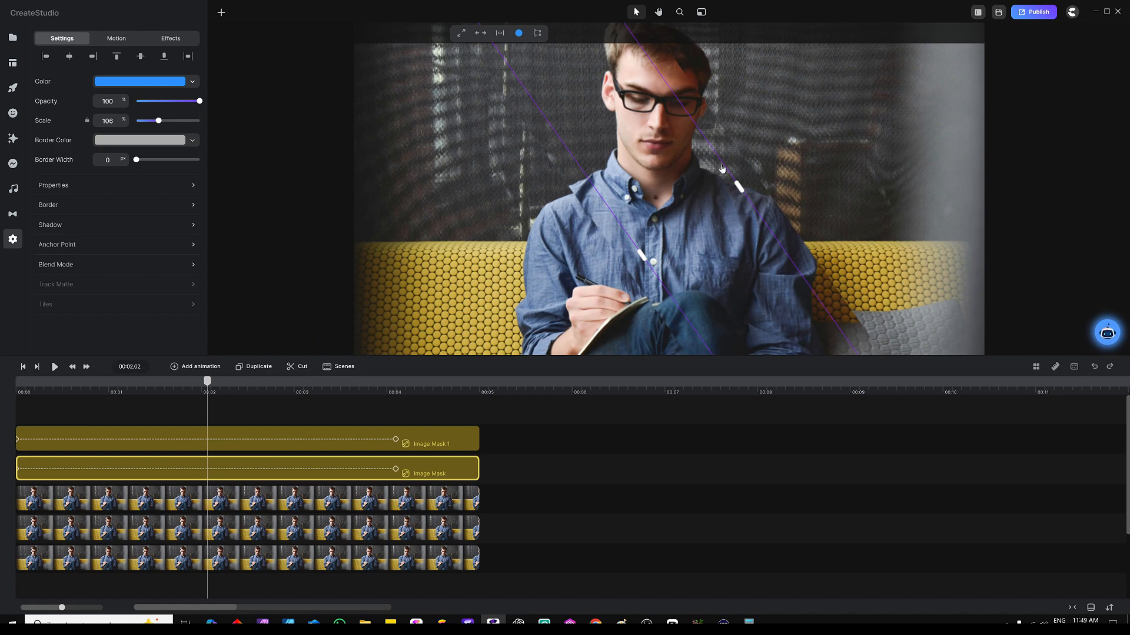
scroll(620, 223, up, 3)
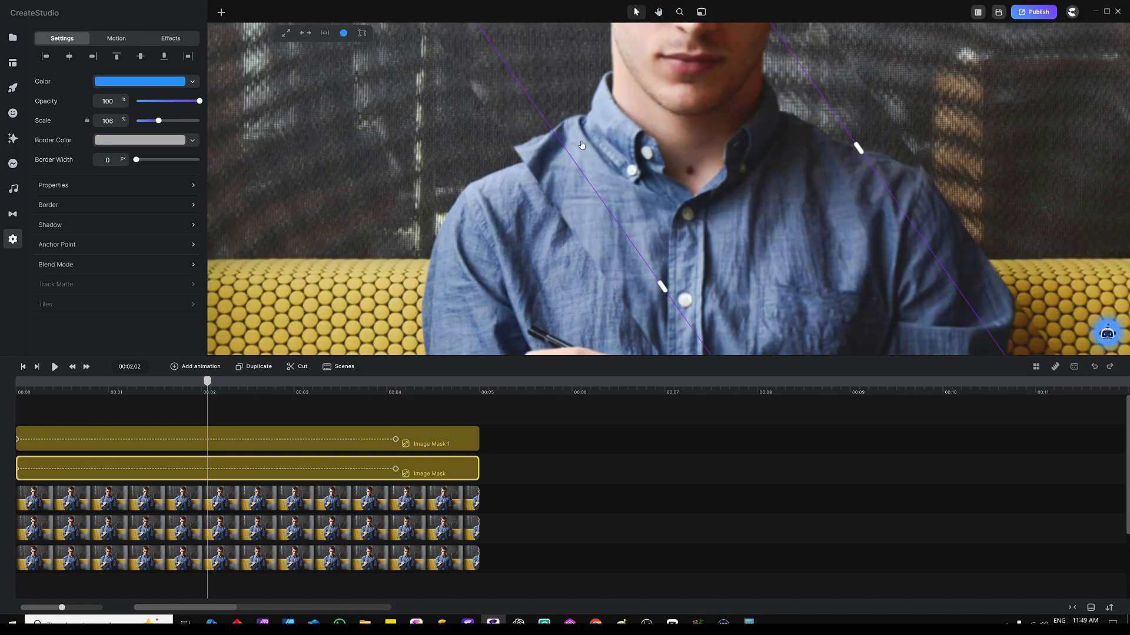
scroll(581, 145, down, 3)
click(554, 428)
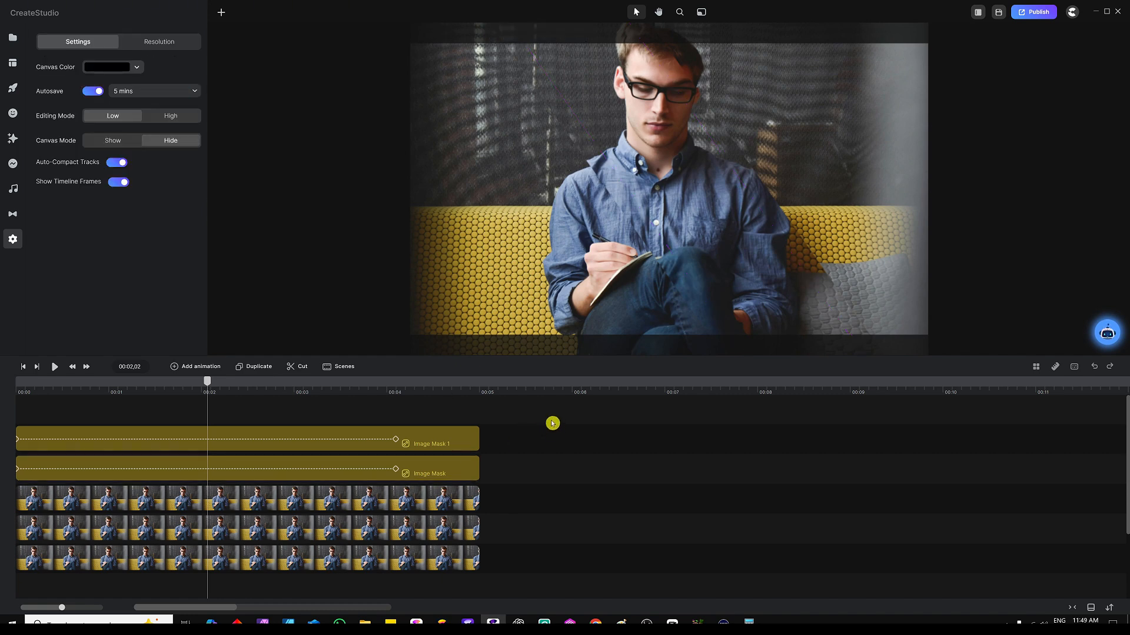
click(453, 499)
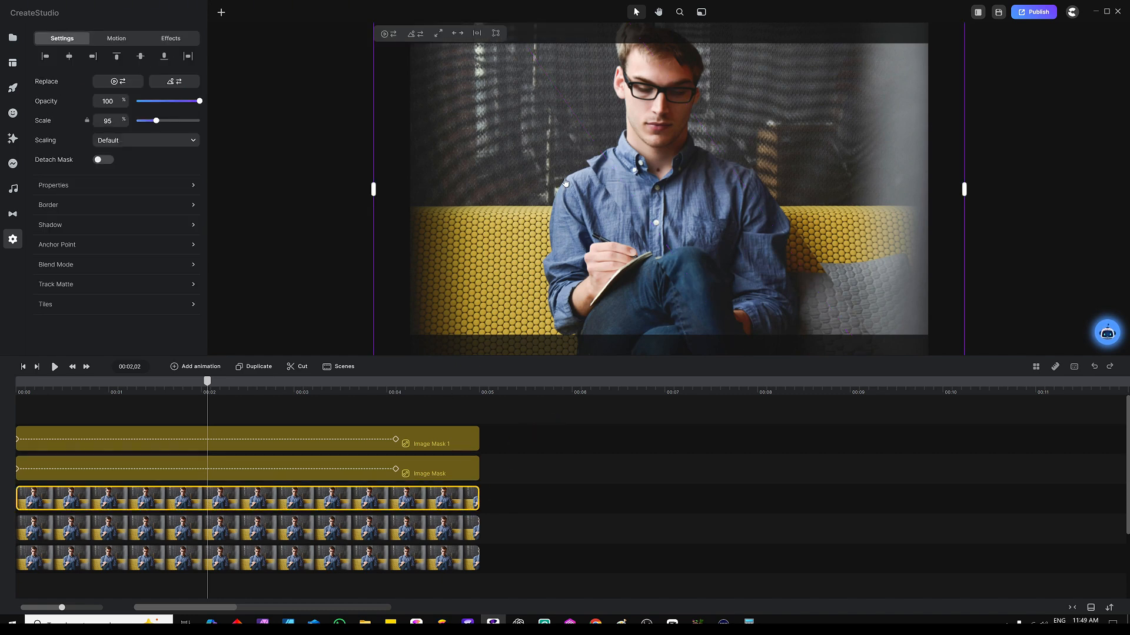
scroll(564, 183, down, 3)
drag(467, 282, 460, 293)
scroll(460, 293, up, 3)
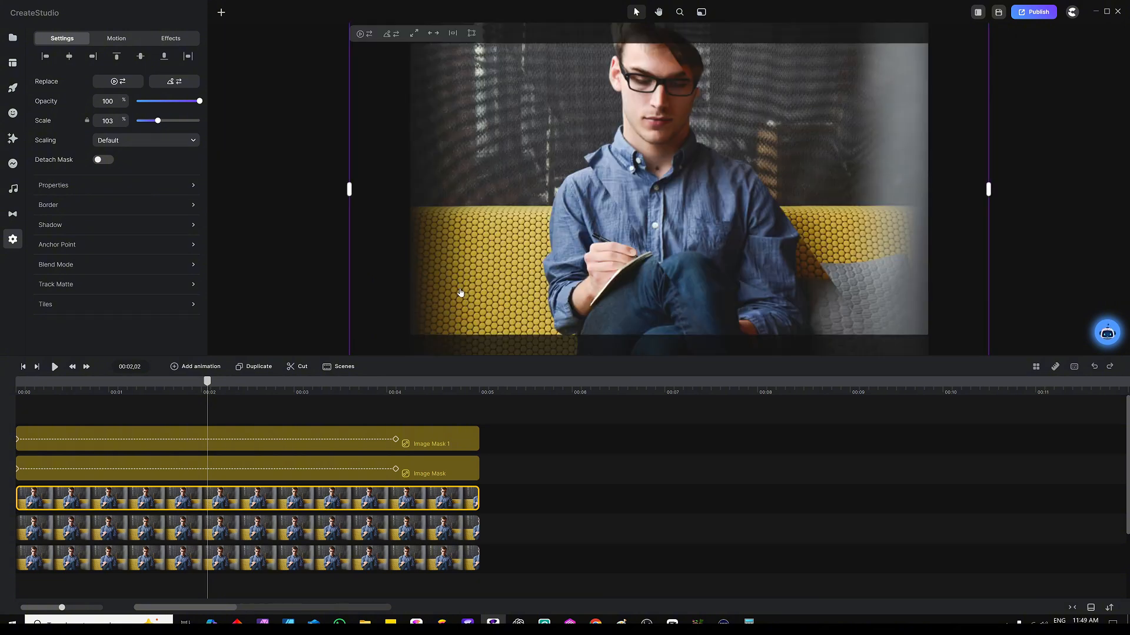
- Play the animation to check the two-layer glass bar moving across the photo
click(569, 448)
key(space)
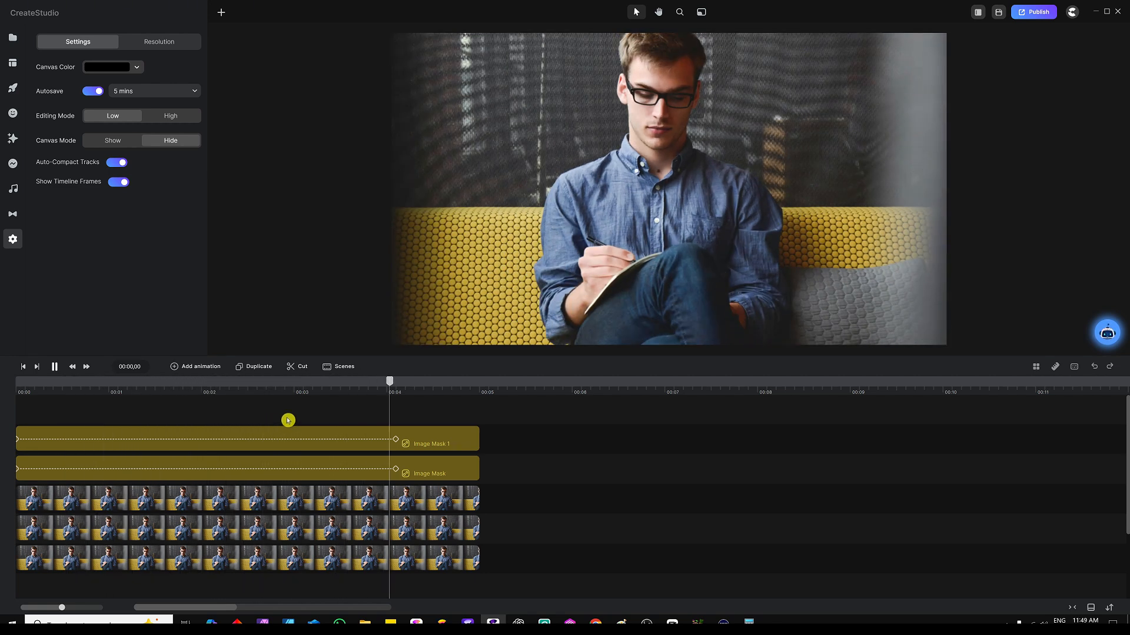
key(space)
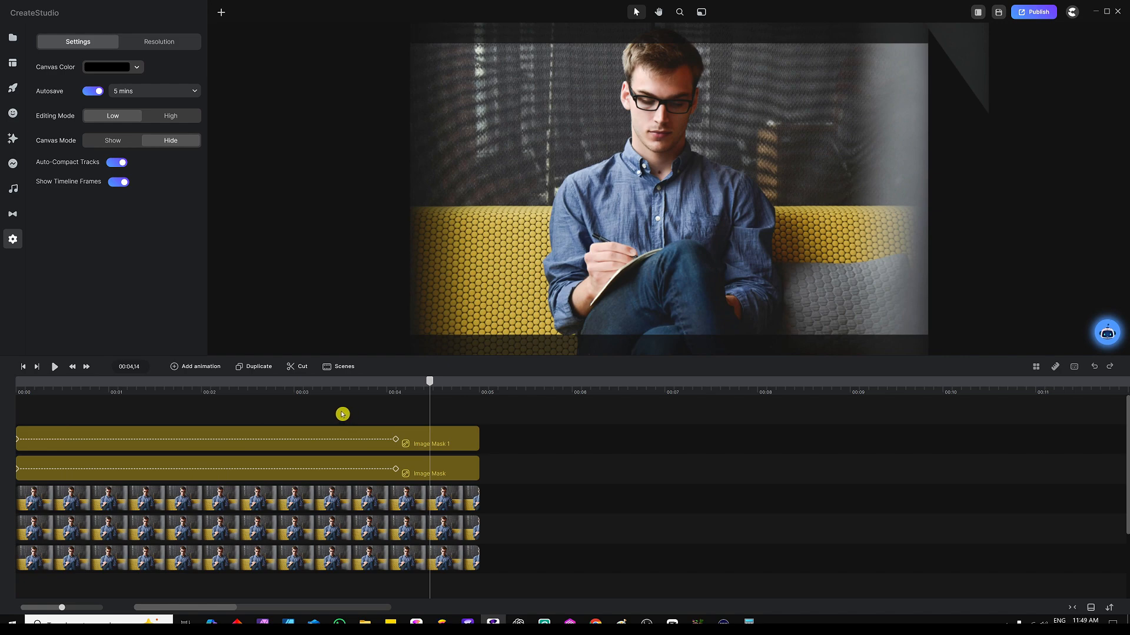